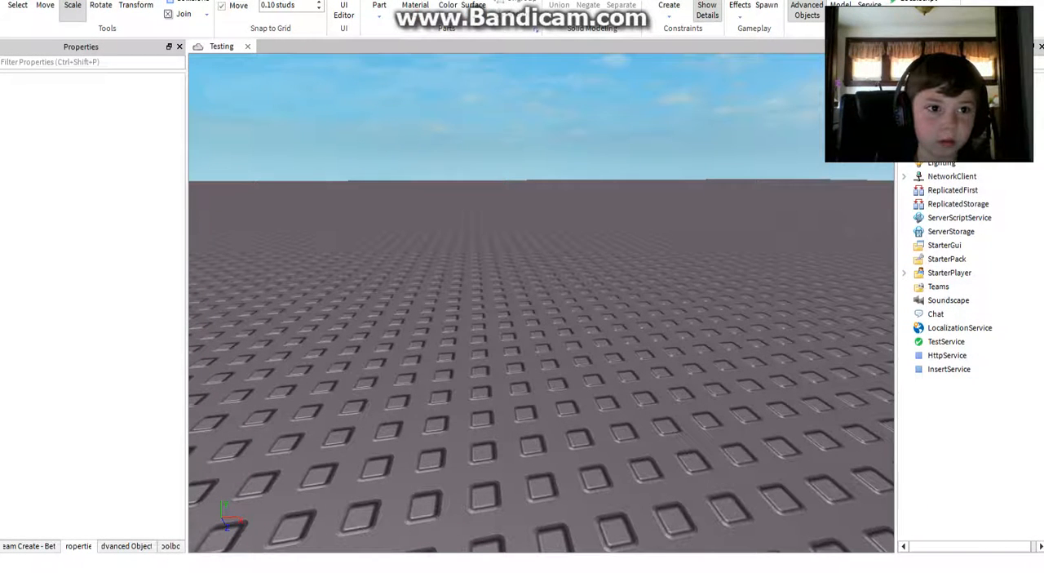
left_click(55, 0)
left_click(95, 0)
left_click(139, 0)
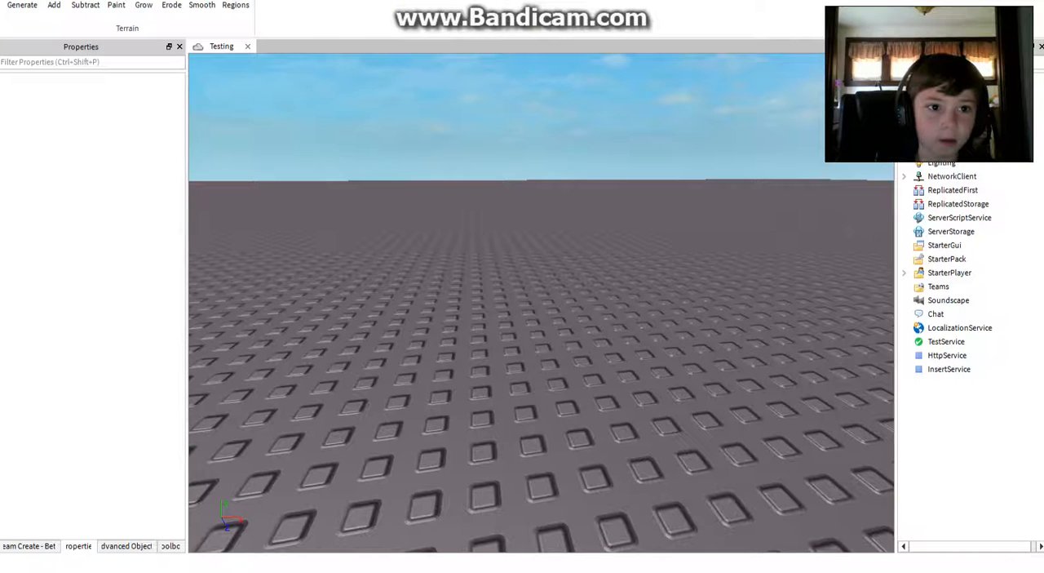
left_click(181, 0)
left_click(220, 0)
left_click(261, 0)
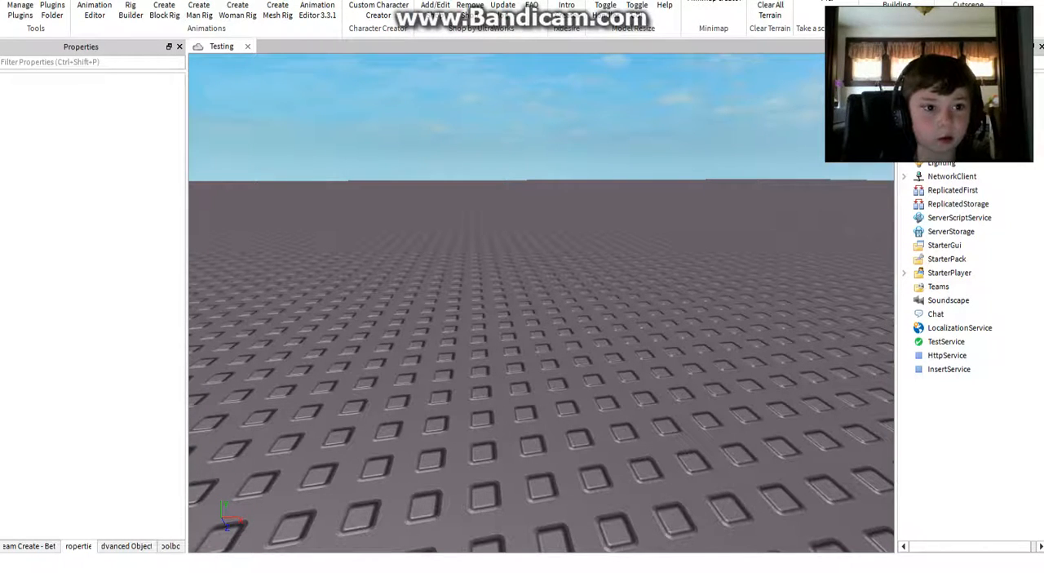
left_click(95, 0)
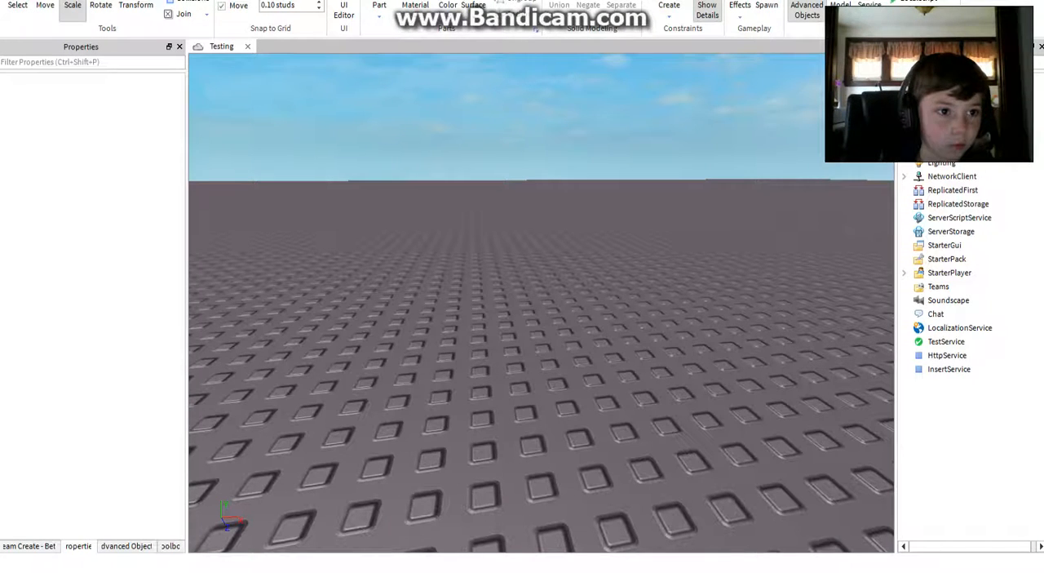
Step: Set the move snap increment to 0.10 studs
left_click_drag(129, 2, 128, 3)
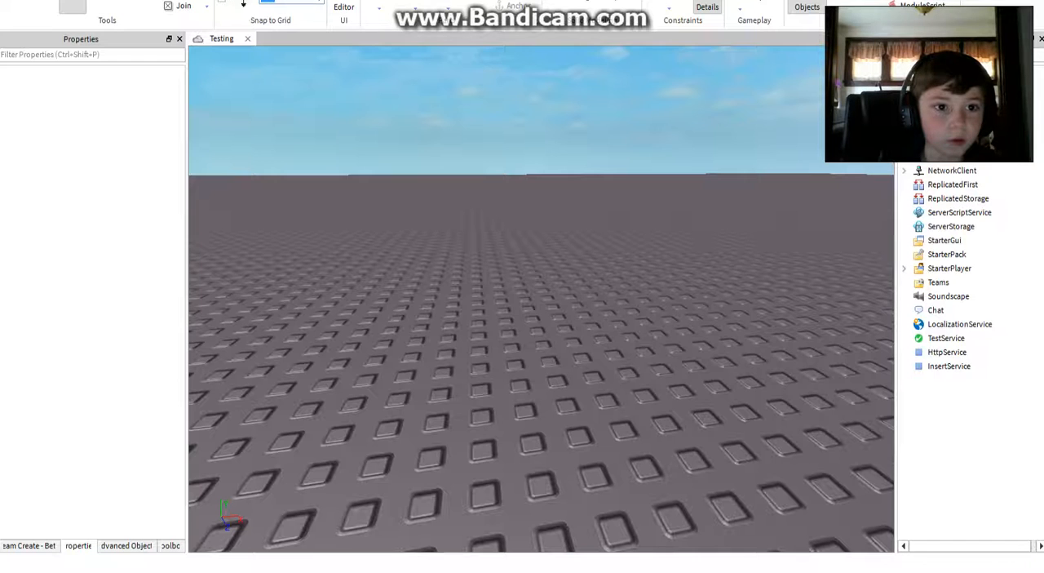
right_click_drag(302, 120, 301, 117)
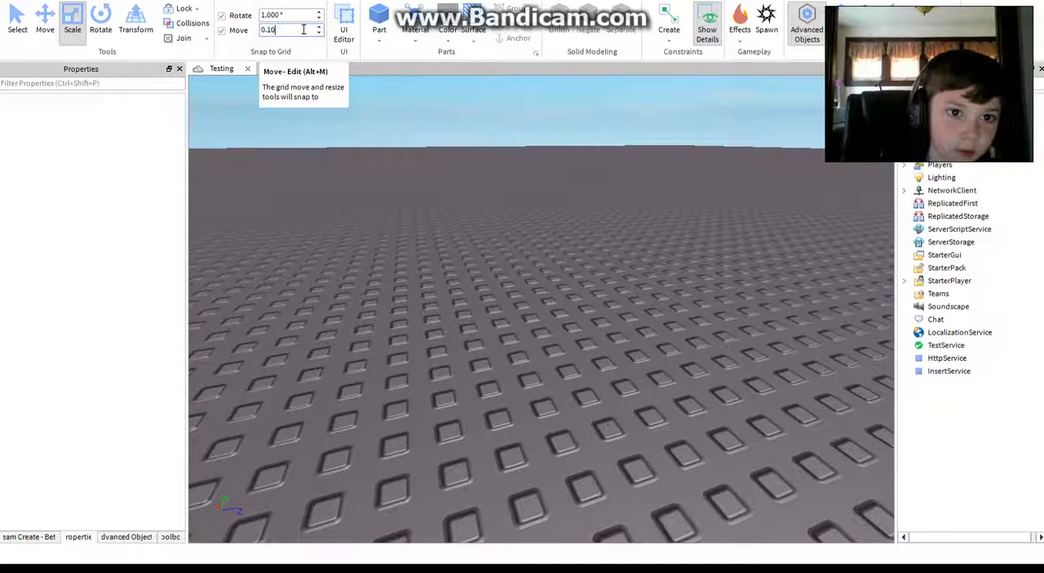
left_click(330, 128)
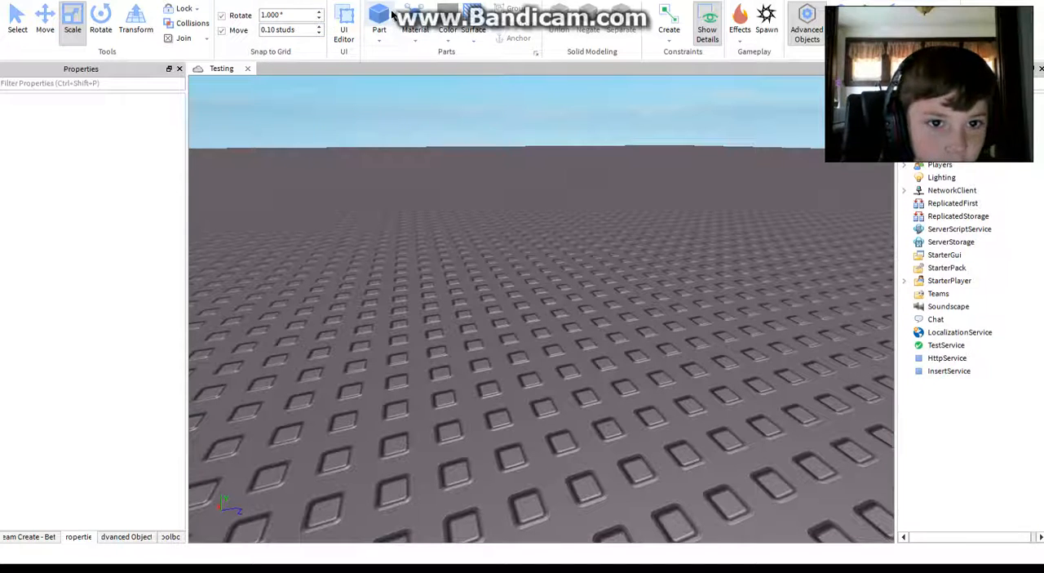
Step: Insert a block and scale it into a thin upright panel about 6.3 studs high and 0.2 studs thick
left_click(386, 18)
left_click_drag(440, 315, 644, 276)
left_click_drag(569, 221, 589, 181)
right_click_drag(589, 181, 588, 181)
left_click_drag(516, 407, 510, 184)
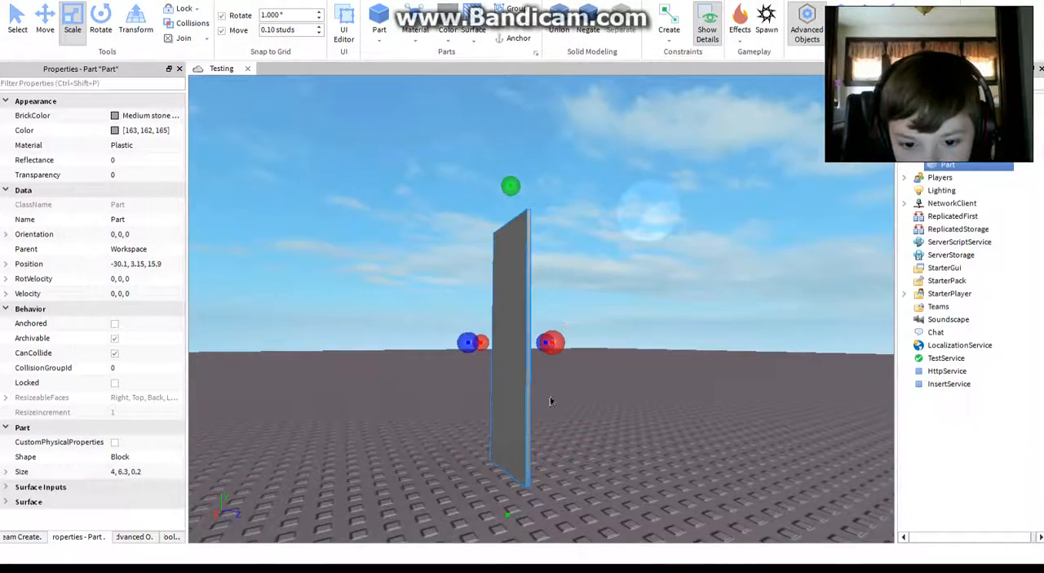
Step: Scale the thin panel up to about 12.5 studs high and stretch its width into a long wall
key("w")
right_click_drag(650, 405, 459, 365)
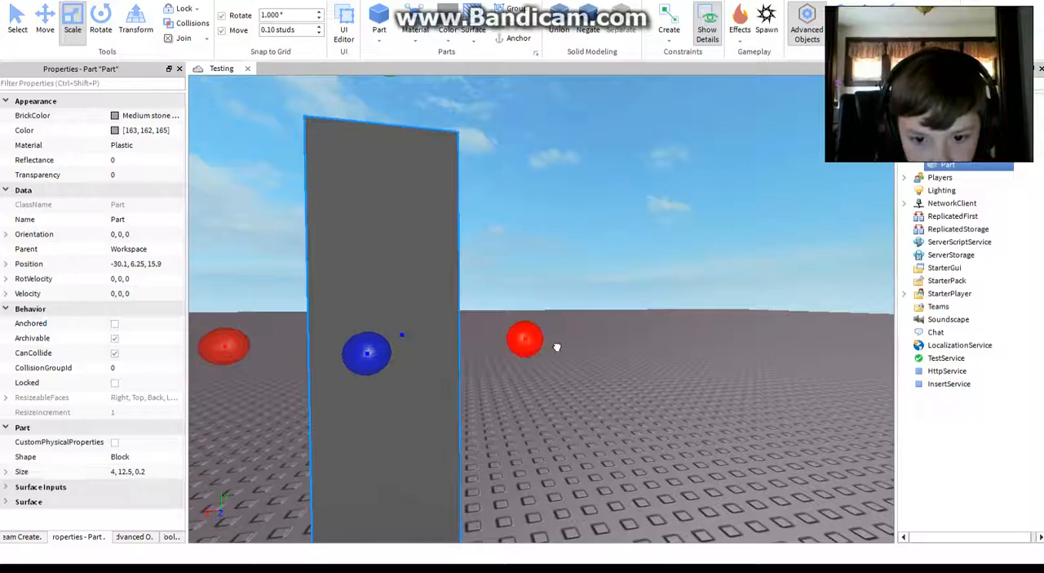
left_click_drag(557, 346, 999, 307)
right_click_drag(677, 339, 680, 324)
left_click(679, 326)
key("s")
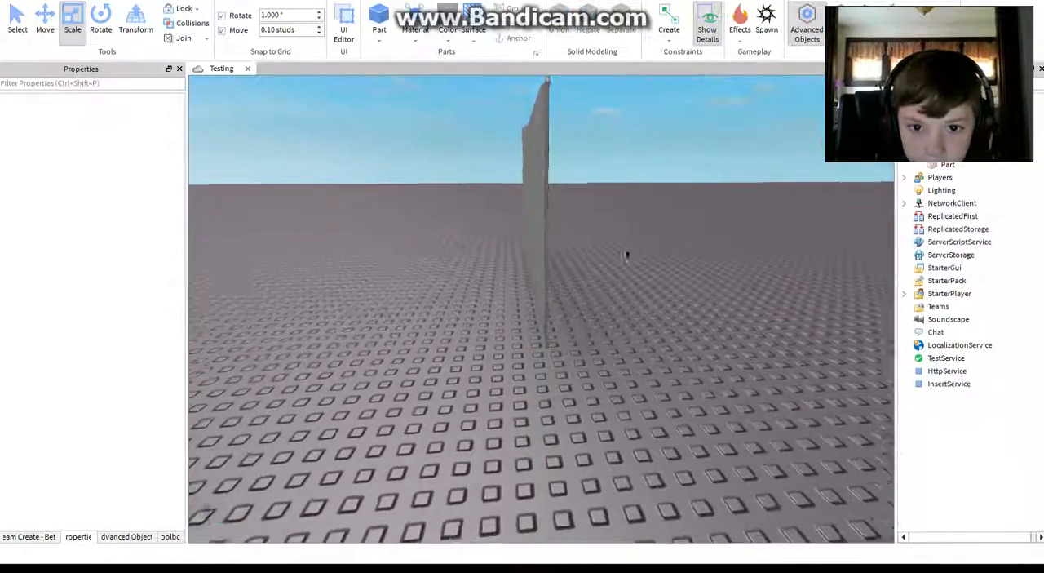
Step: Inspect the thin wall from several sides and delete it
right_click_drag(627, 253, 627, 255)
key("s")
key("w")
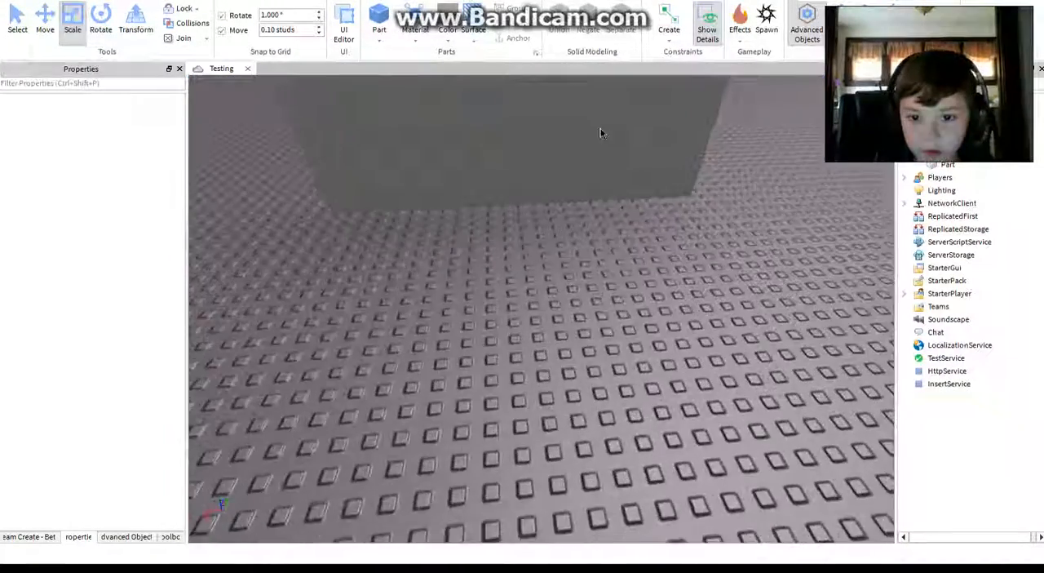
right_click_drag(601, 133, 565, 197)
key("s")
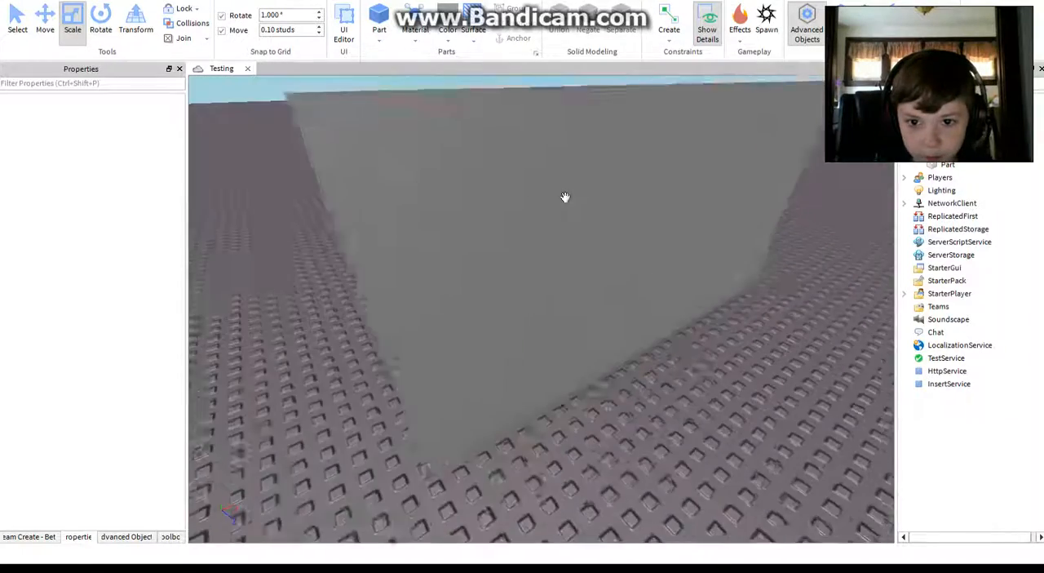
key("s")
left_click_drag(570, 328, 512, 269)
left_click(592, 332)
mouse_move(594, 328)
right_mouse_down()
mouse_move(598, 309)
mouse_move(769, 497)
mouse_move(603, 318)
mouse_move(630, 256)
mouse_move(602, 319)
right_mouse_up()
middle_click_drag(602, 320, 610, 331)
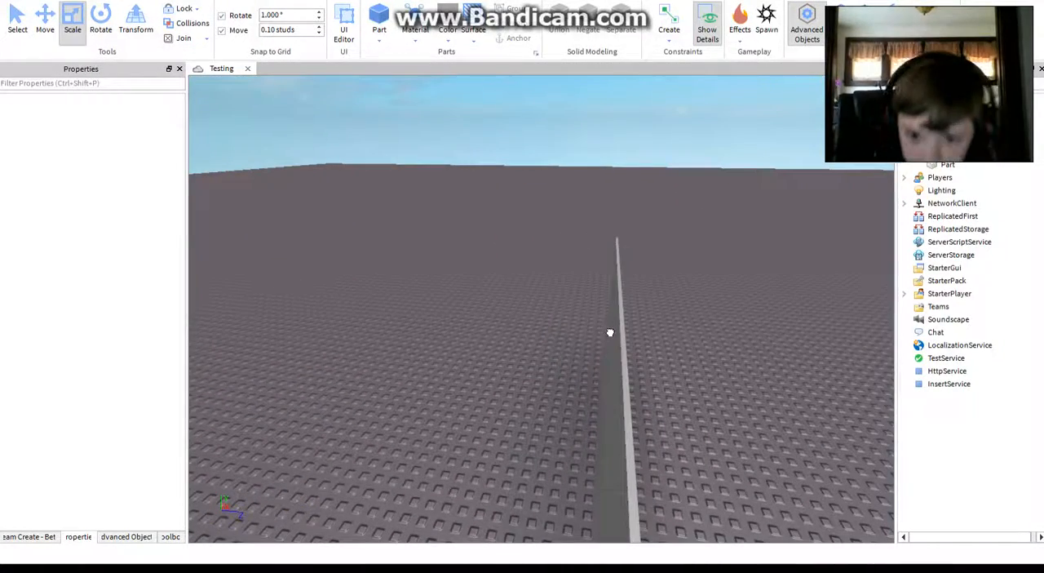
left_click(610, 332)
key("Delete")
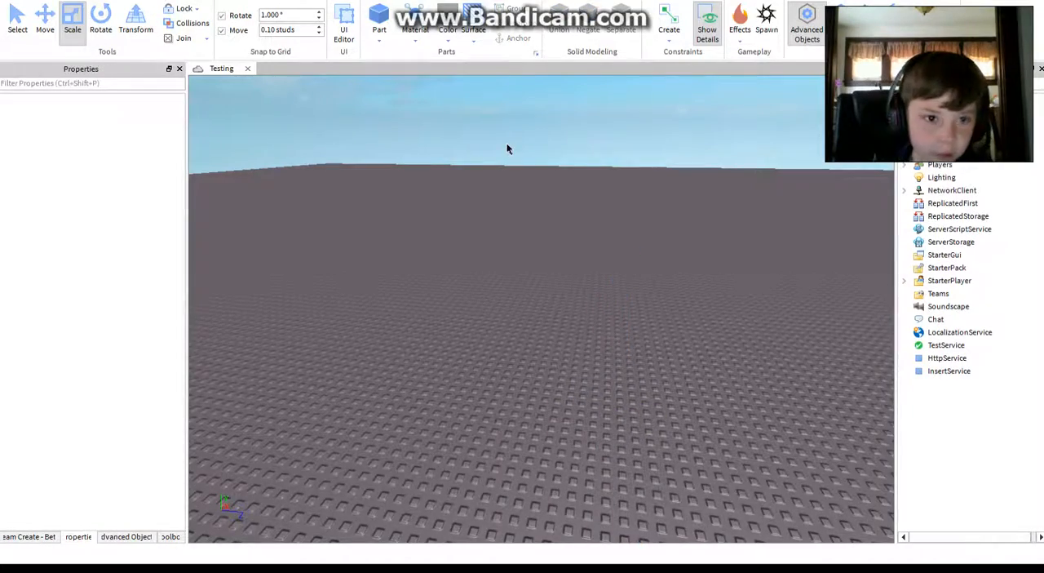
Step: Insert a new block and scale it into a 2 × 2 × 2 stud cube using a move snap of 1 stud
key("w")
right_click_drag(506, 143, 522, 148)
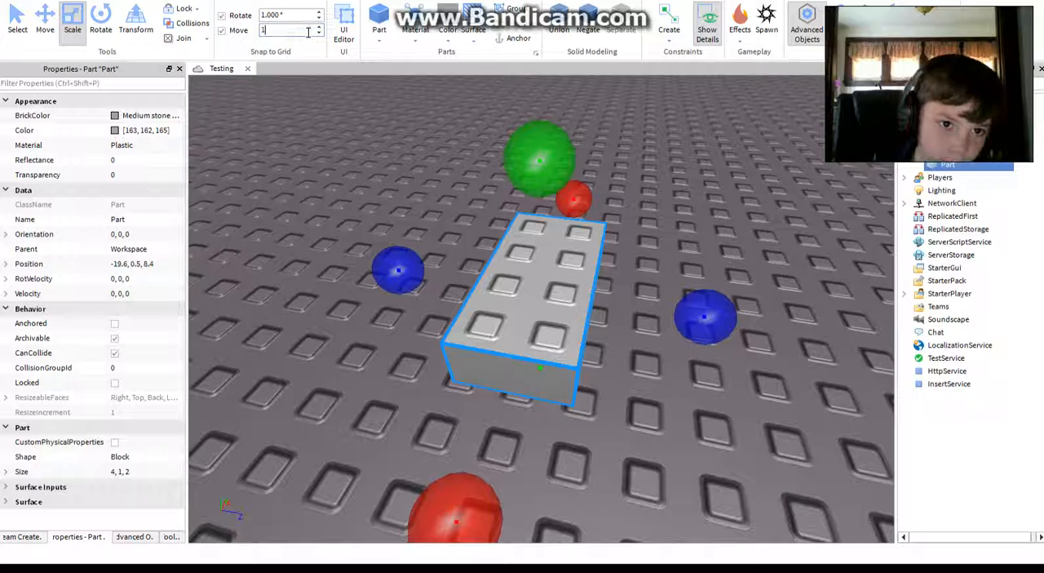
left_click_drag(457, 501, 517, 377)
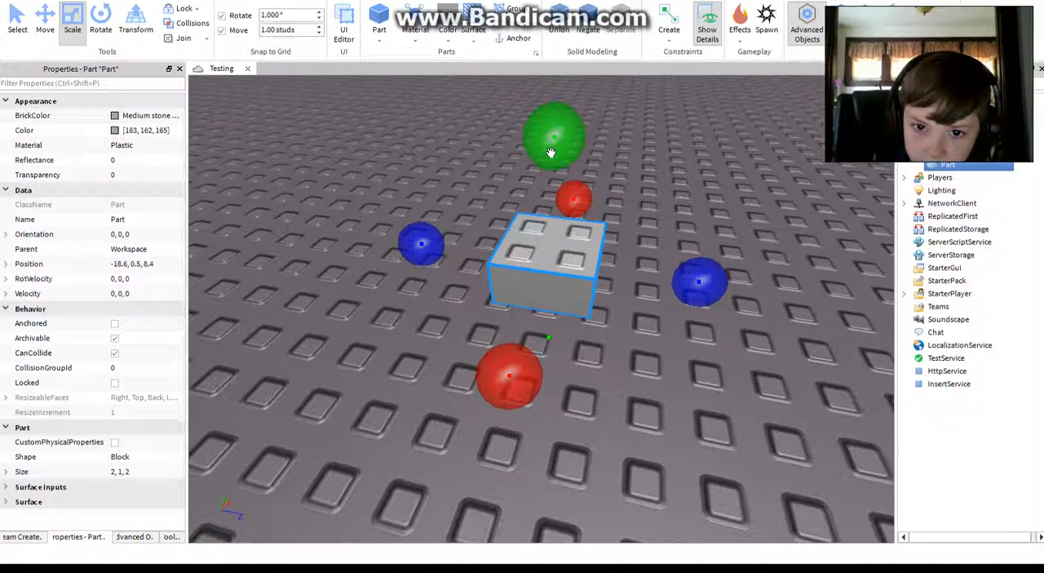
left_click_drag(551, 152, 553, 155)
right_click_drag(552, 153, 552, 154)
left_click_drag(552, 154, 566, 237)
right_click_drag(552, 154, 561, 200)
left_click_drag(565, 237, 557, 264)
left_click(394, 304)
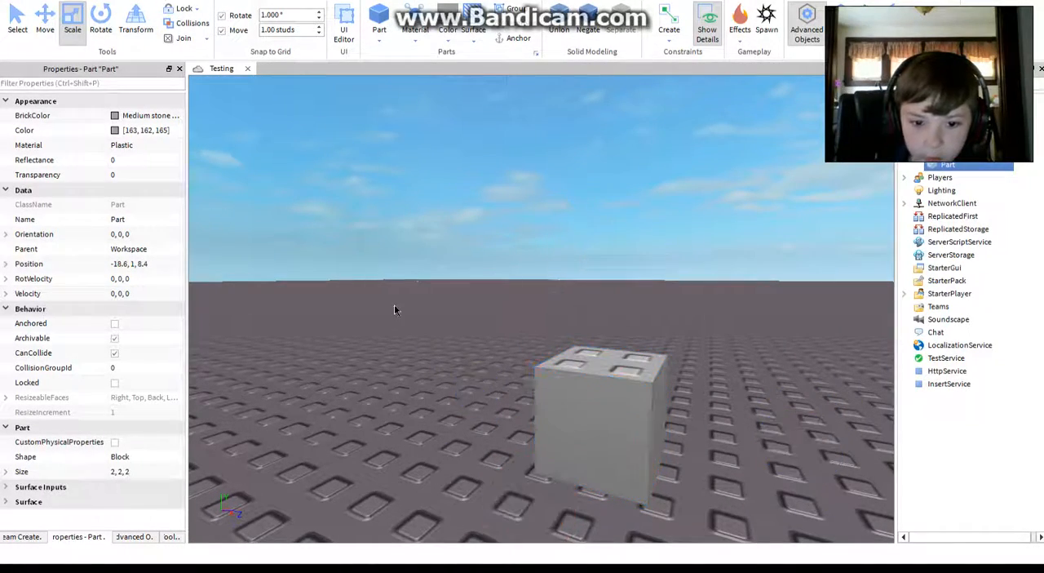
Step: Insert a wedge and place it on top of the cube, flush with one side
right_click_drag(393, 305, 385, 322)
key("s")
left_click(380, 40)
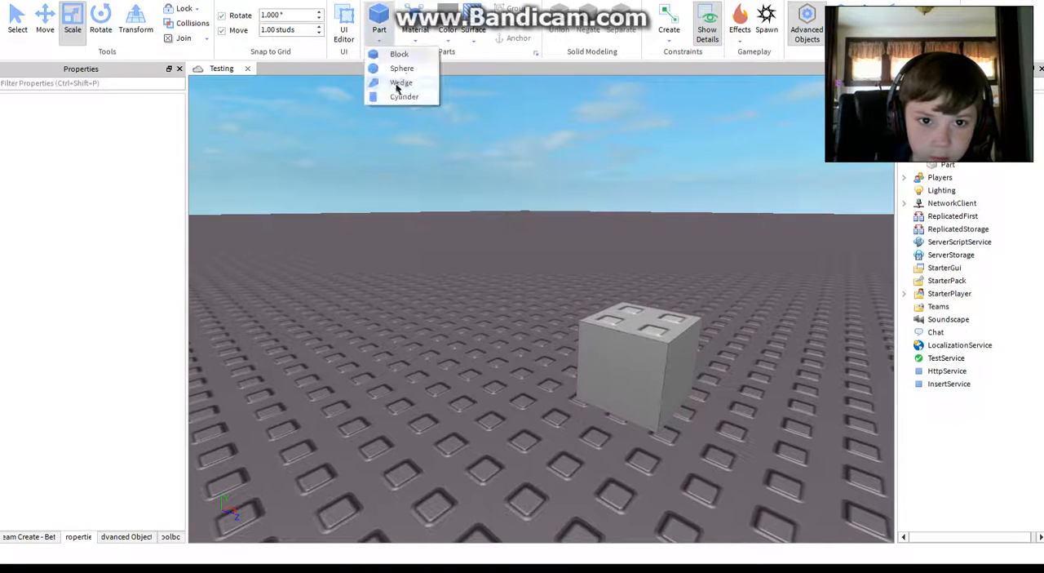
left_click(399, 83)
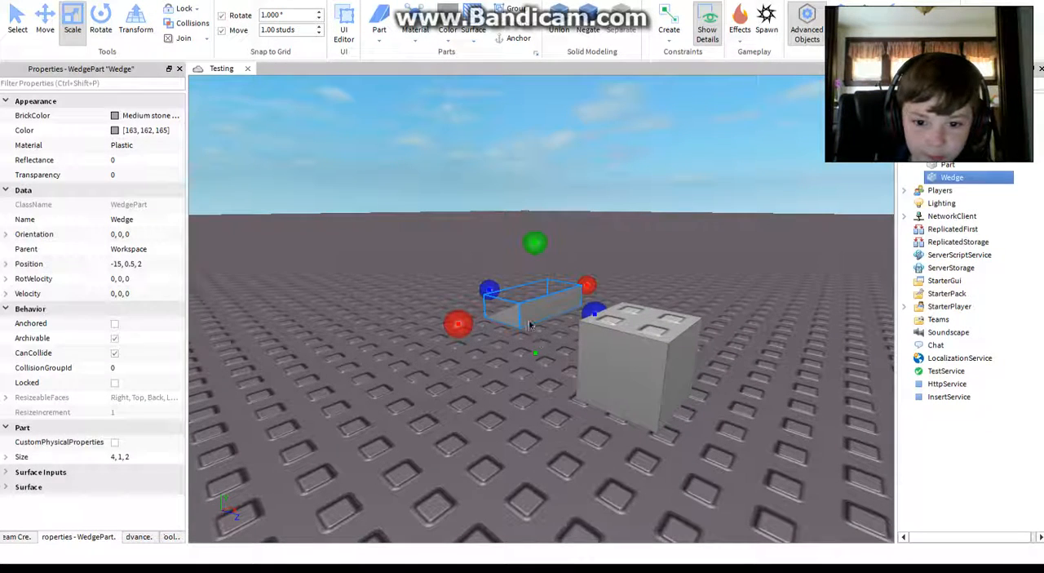
left_click_drag(654, 324, 682, 296)
key("d")
right_click_drag(682, 296, 662, 302)
key("d")
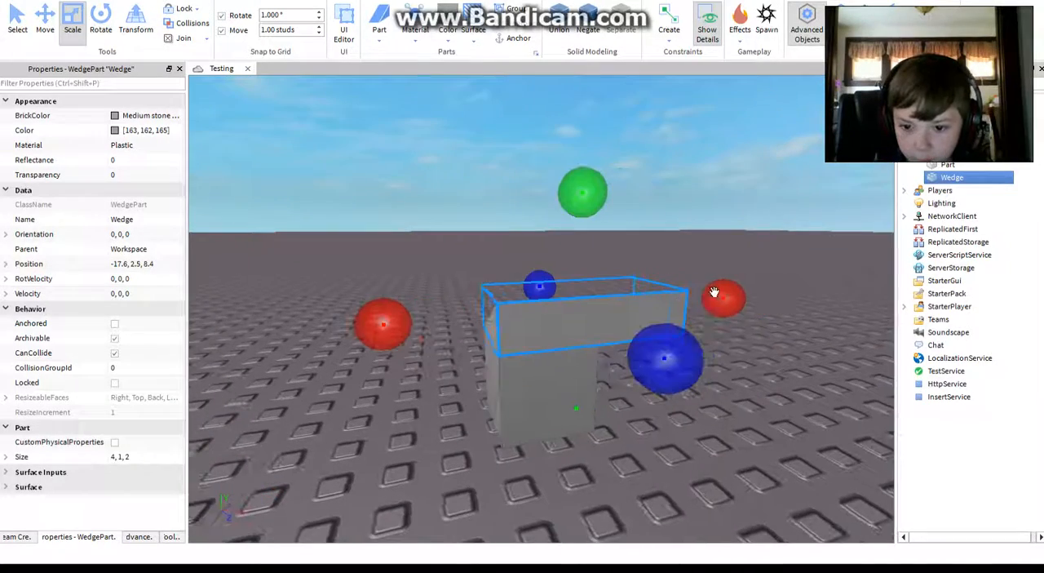
Step: Shorten the wedge so that its length matches the width of the cube beneath it
left_click_drag(715, 294, 665, 302)
left_click(715, 409)
right_click_drag(716, 409, 656, 439)
key("w")
key("d")
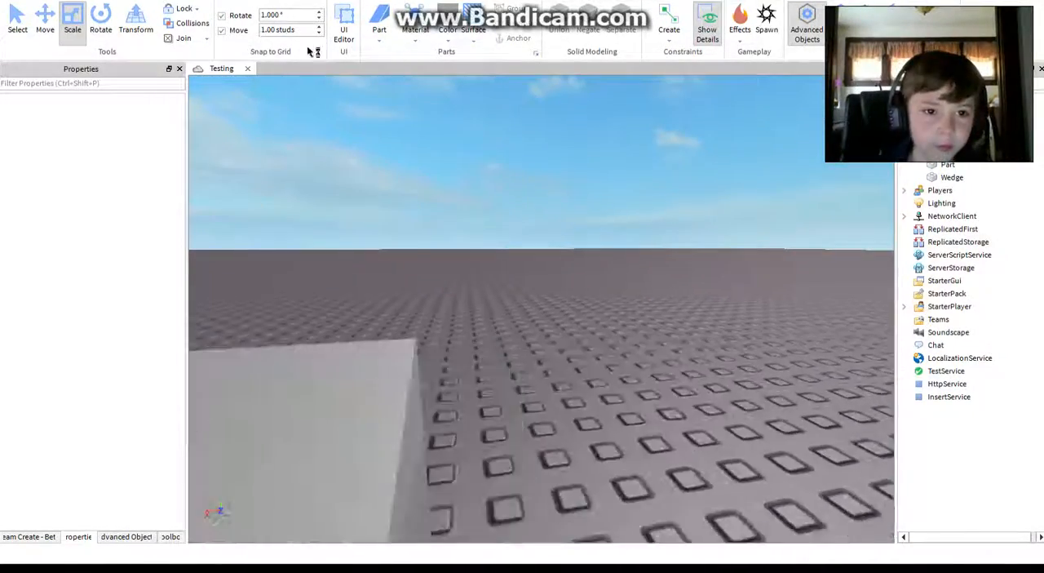
Step: Set the move snap to 0.10 studs and place a new block on the wedge's sloped face
key("s")
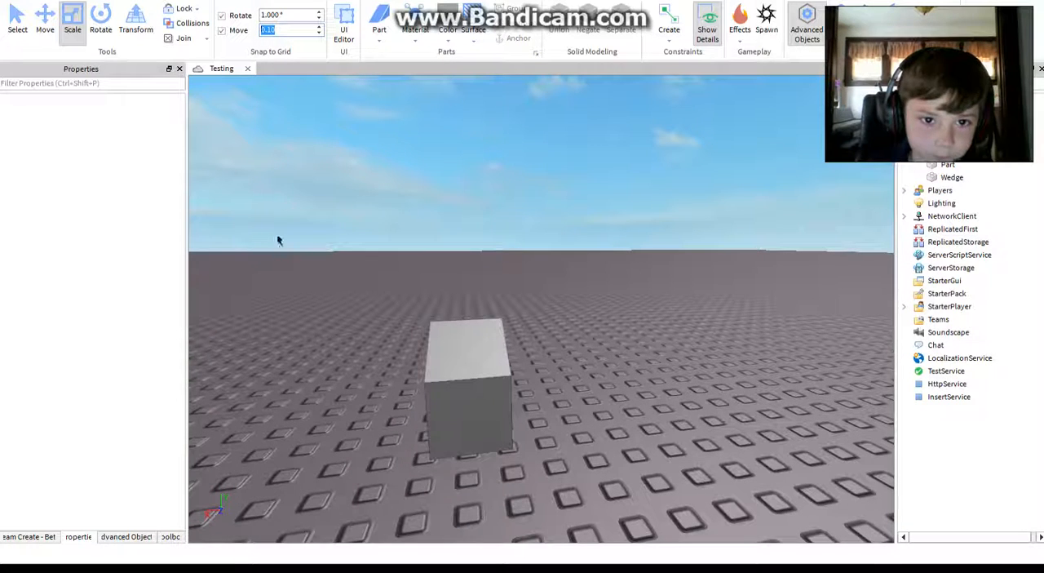
right_click_drag(325, 98, 326, 126)
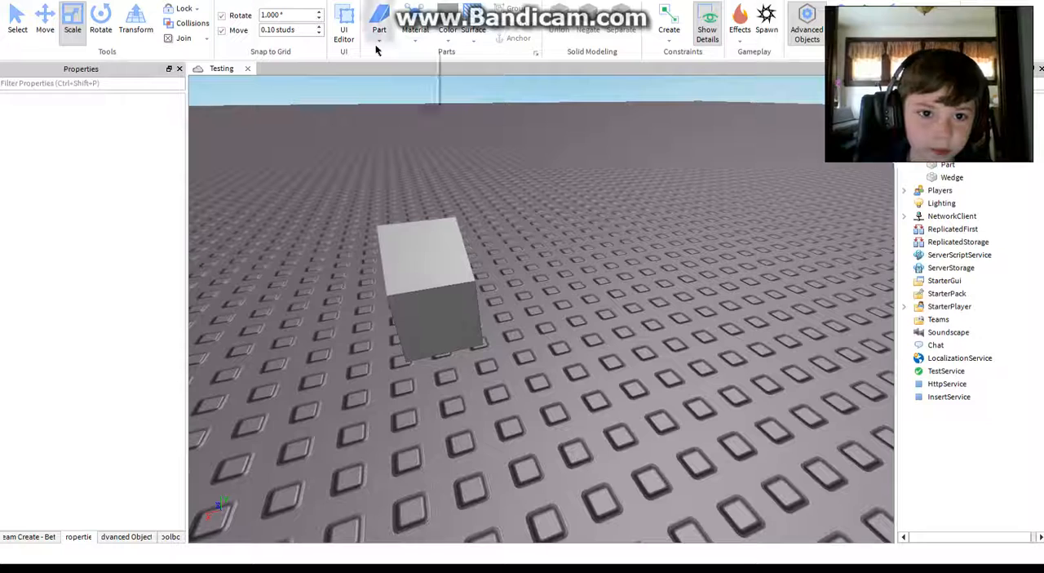
left_click(379, 40)
left_click(379, 54)
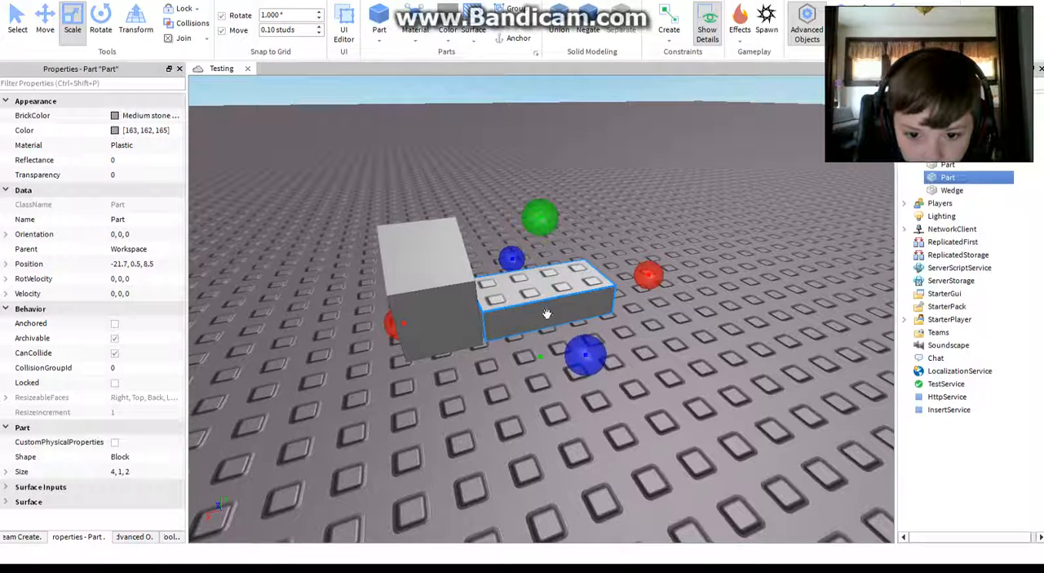
left_click_drag(517, 302, 454, 208)
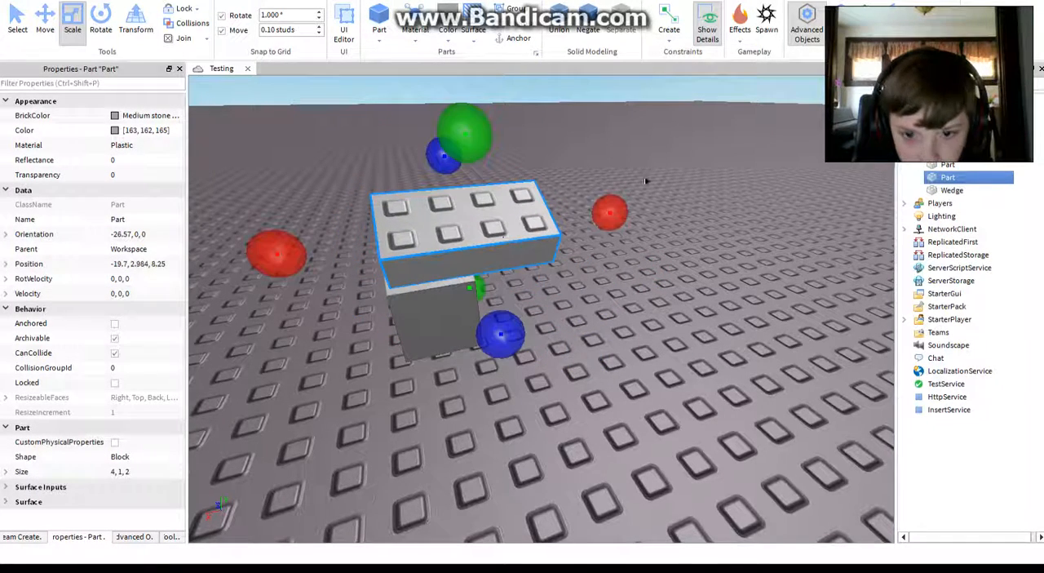
Step: Scale the block on the slope to 1.9 studs wide and 0.2 studs thick
left_click_drag(607, 211, 537, 211)
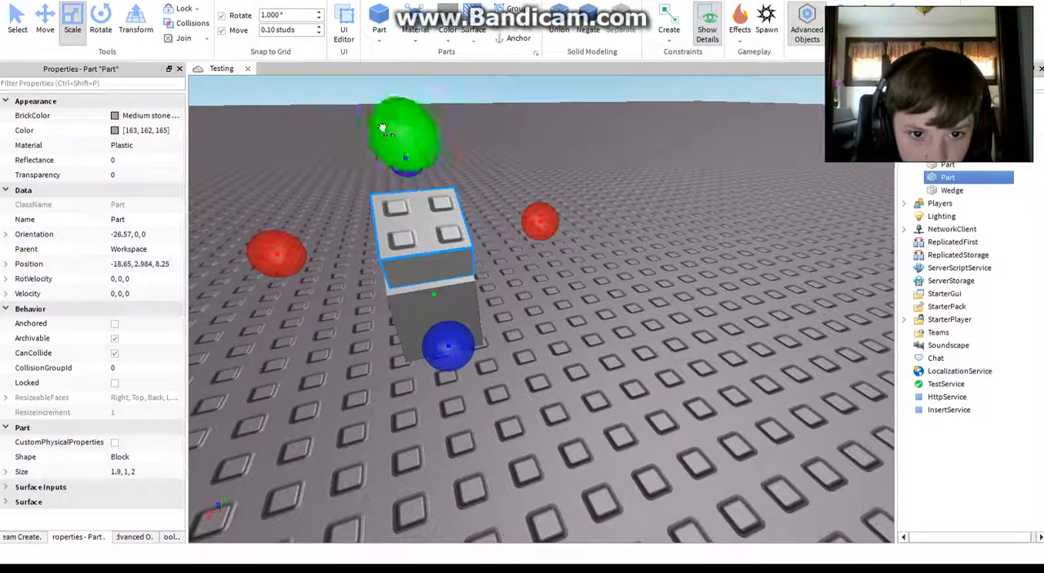
left_click_drag(384, 124, 382, 221)
scroll(417, 282, "up", 3)
scroll(413, 278, "down", 3)
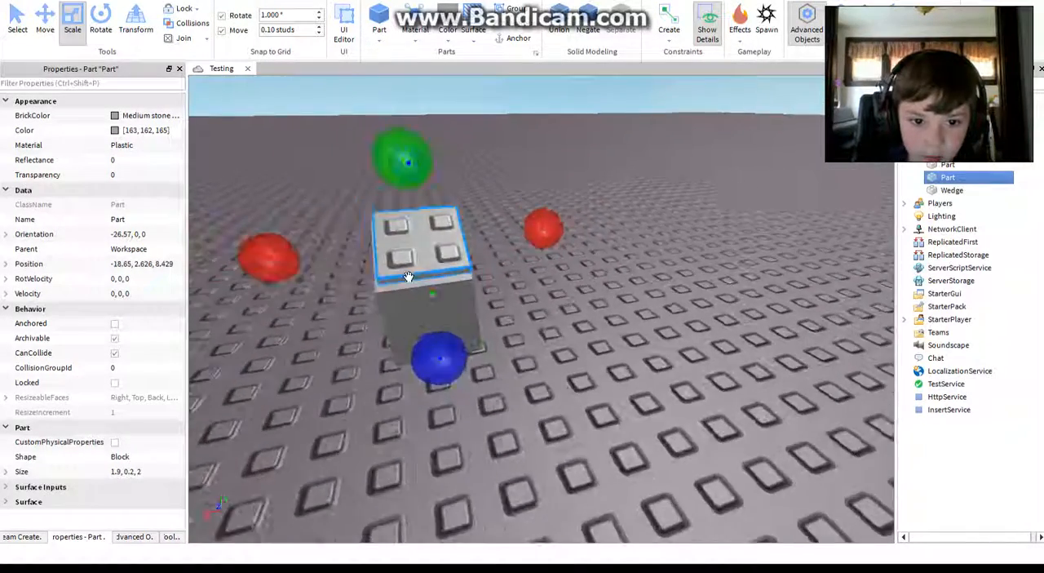
Step: Adjust the thin plate to 1.8 studs wide and 1.9 studs long so it sits inset on the slope
left_click_drag(414, 271, 416, 283)
left_click_drag(434, 344, 438, 353)
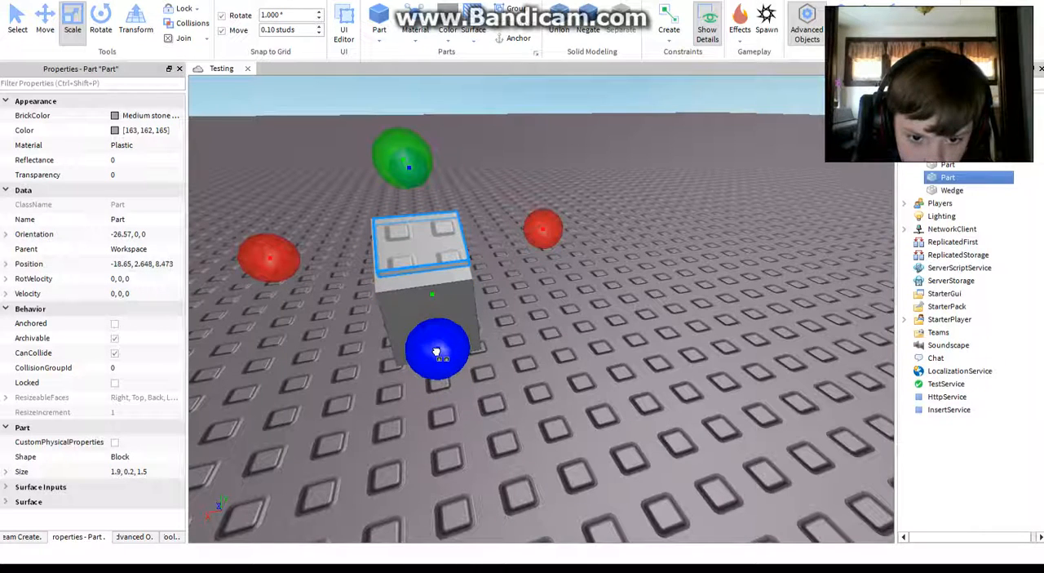
mouse_move(526, 236)
left_mouse_down()
mouse_move(516, 236)
mouse_move(540, 238)
left_mouse_up()
left_click_drag(433, 349, 434, 357)
key("a")
right_click_drag(434, 357, 380, 310)
left_click_drag(204, 226, 162, 204)
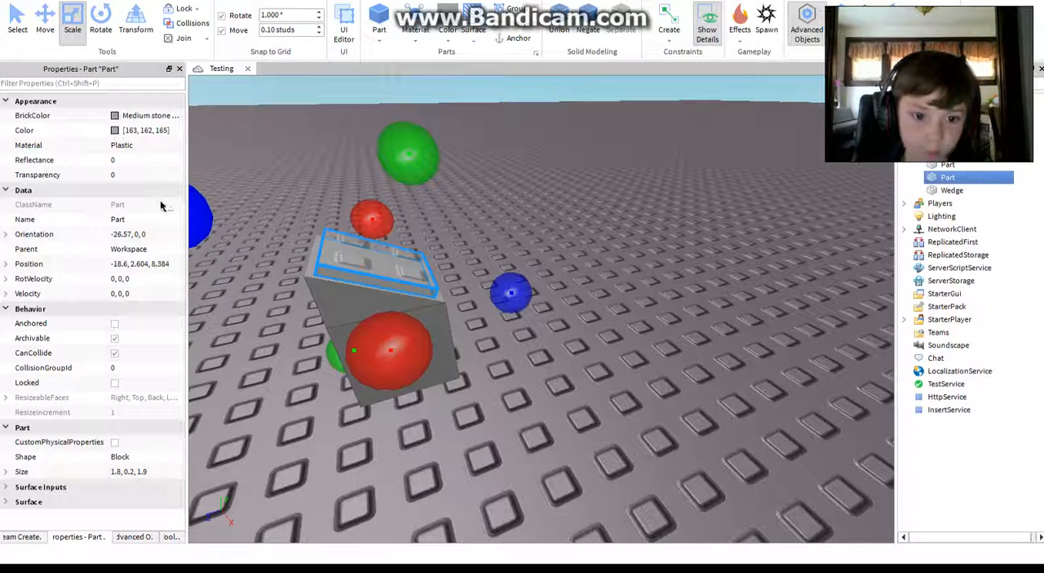
left_click(627, 203)
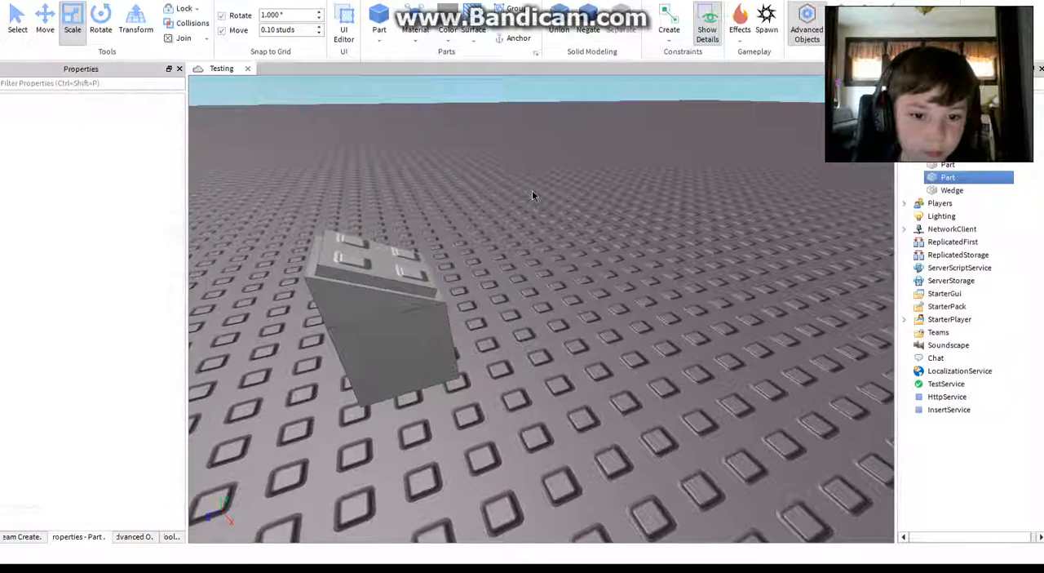
right_click_drag(533, 194, 569, 214)
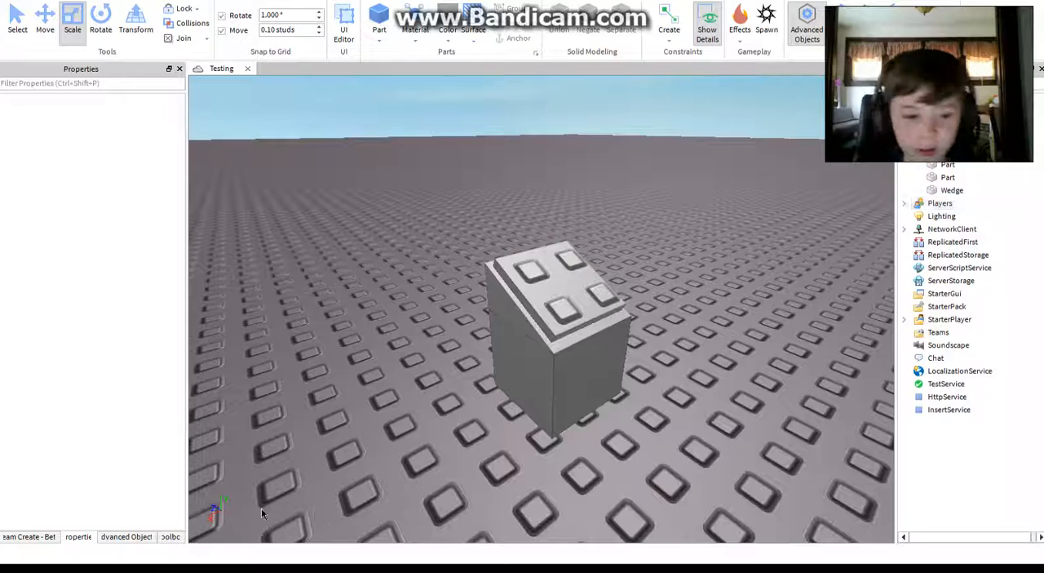
right_click_drag(445, 183, 410, 172)
scroll(464, 222, "up", 3)
mouse_move(464, 221)
right_mouse_down()
mouse_move(458, 227)
mouse_move(467, 226)
right_mouse_up()
key("w")
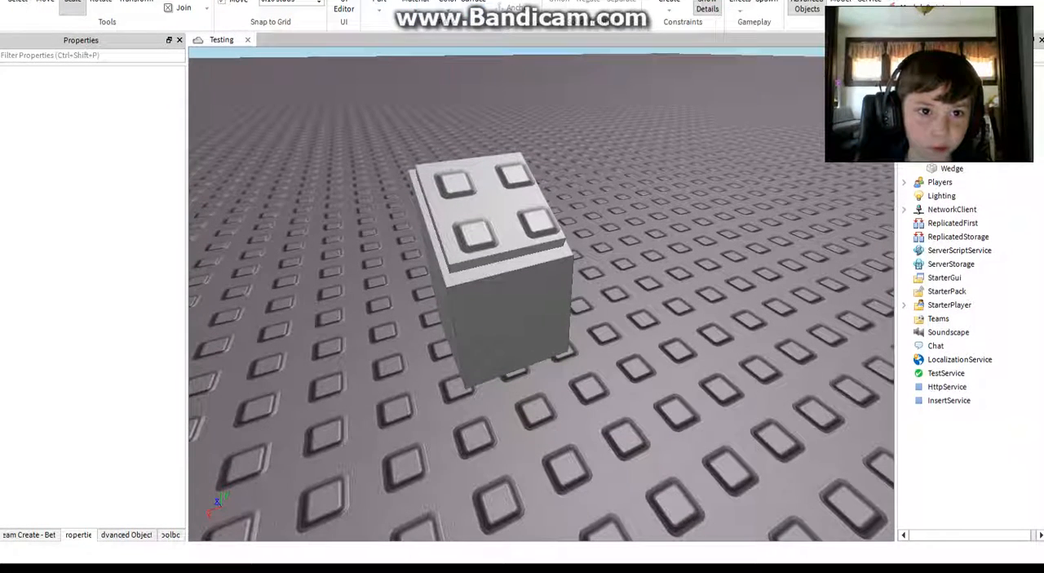
Step: Hide the Explorer window and show it again
left_click(305, 1)
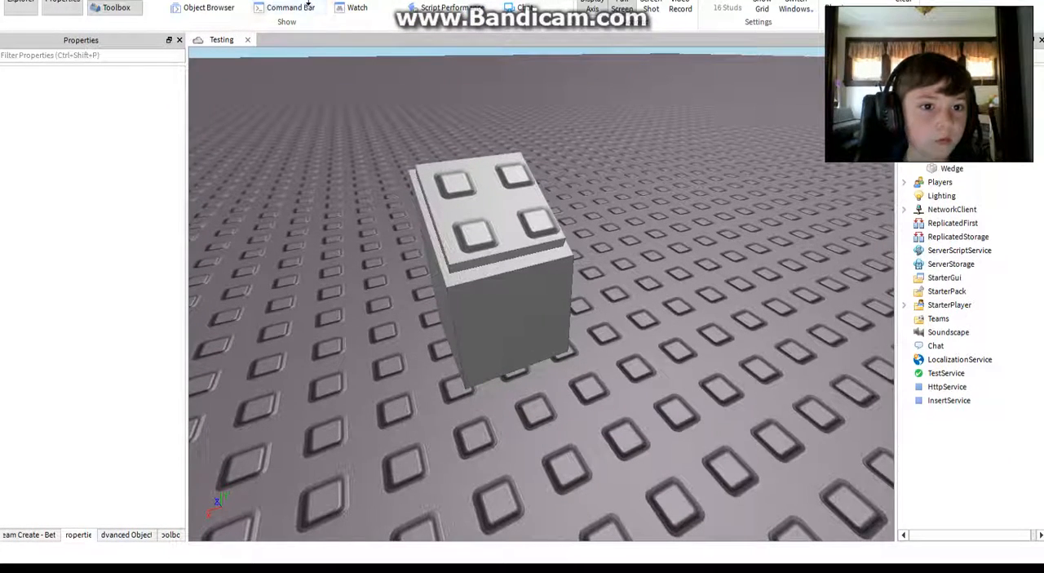
left_click(21, 37)
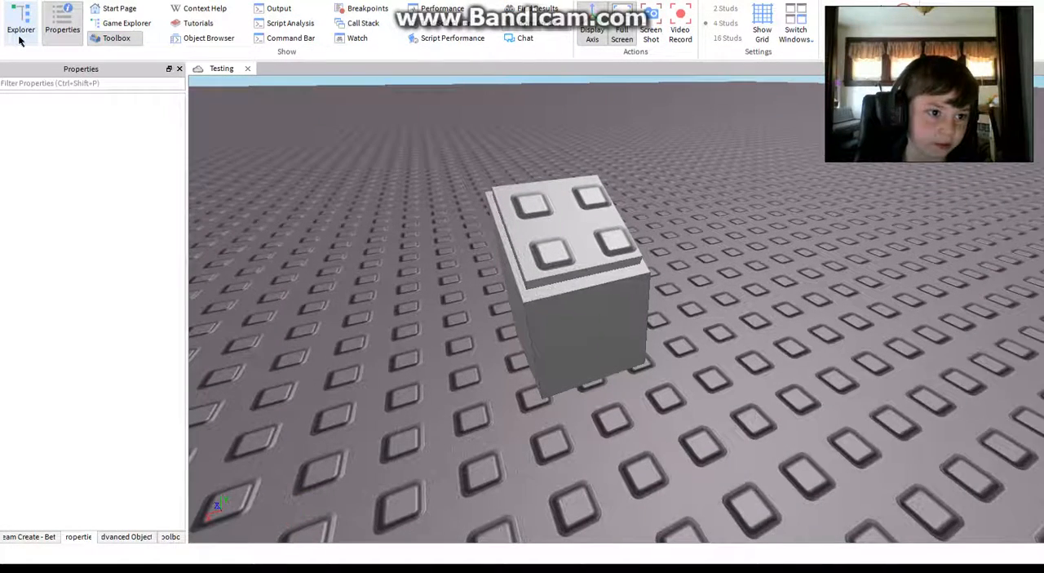
left_click(21, 36)
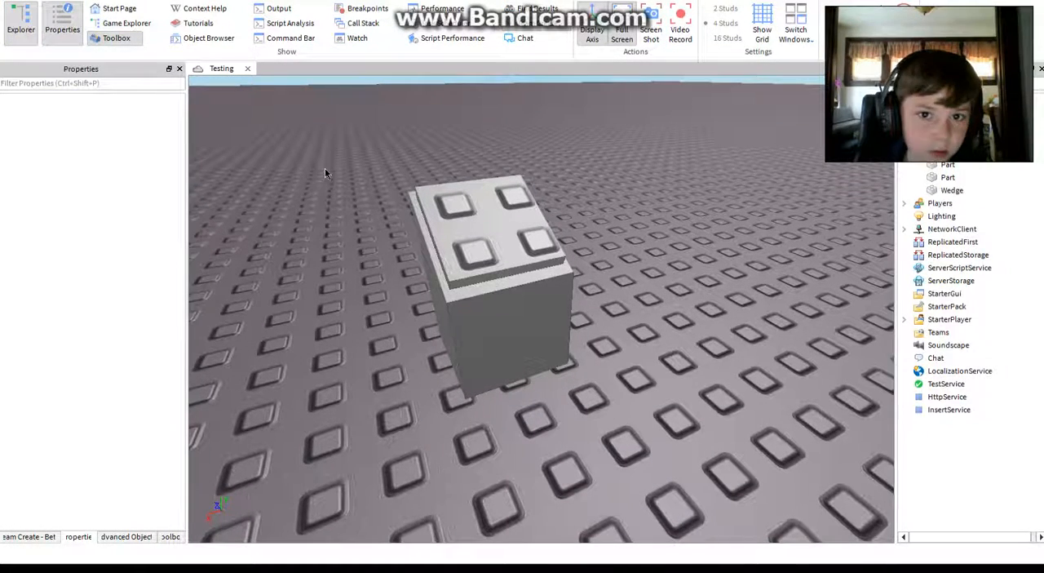
Step: Move the thin plate with the Scale handles active so it sits evenly centred on the wedge's slope
left_click(469, 238)
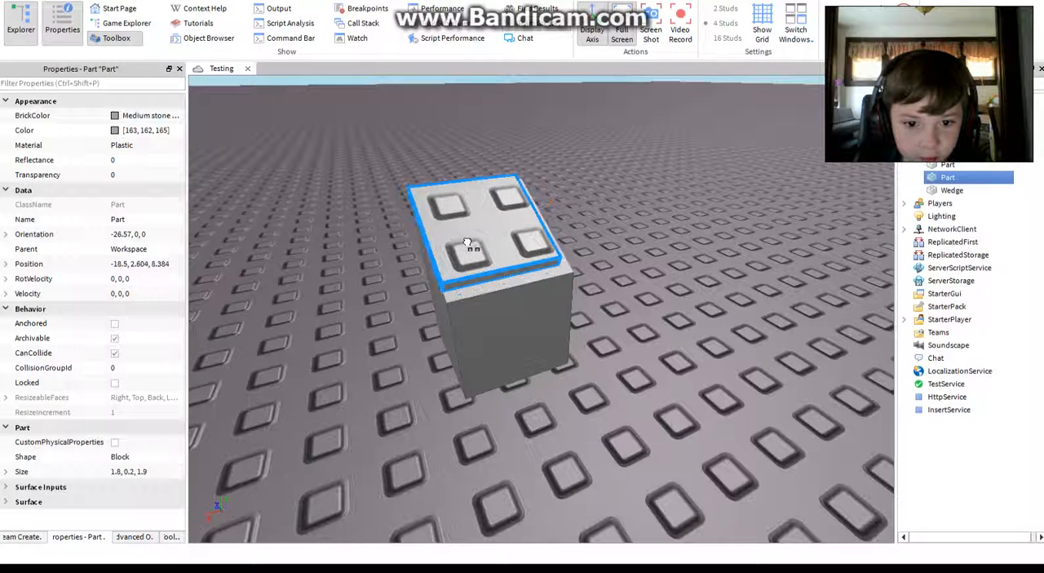
left_click_drag(471, 242, 481, 244)
right_click_drag(454, 242, 454, 241)
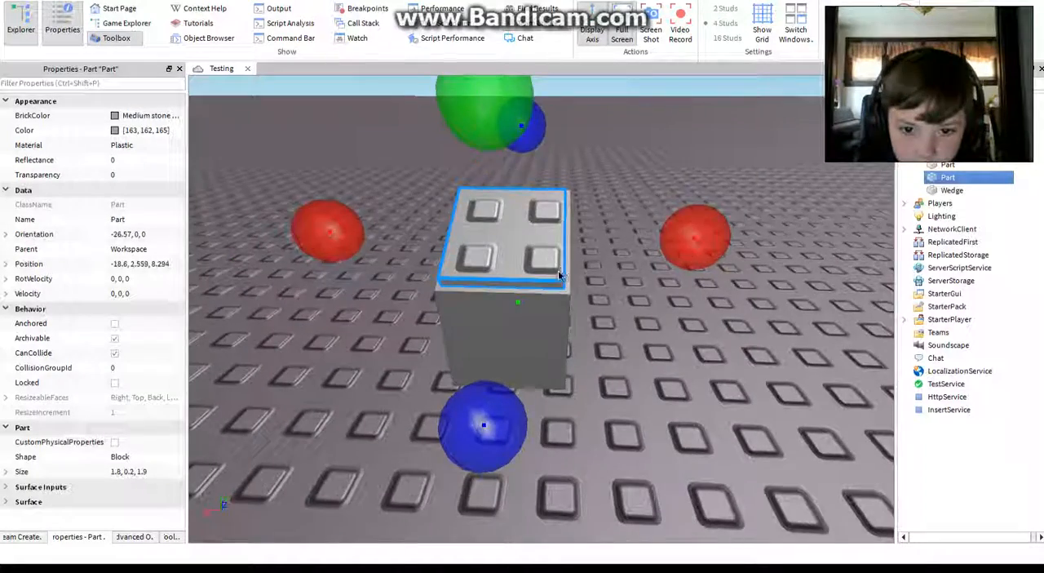
right_click_drag(557, 270, 558, 270)
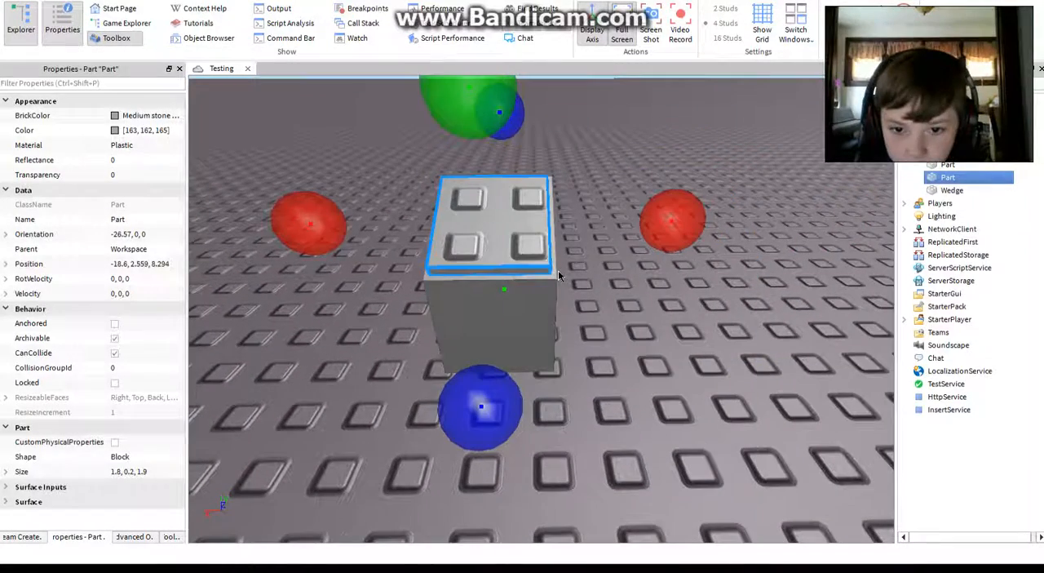
left_click(694, 155)
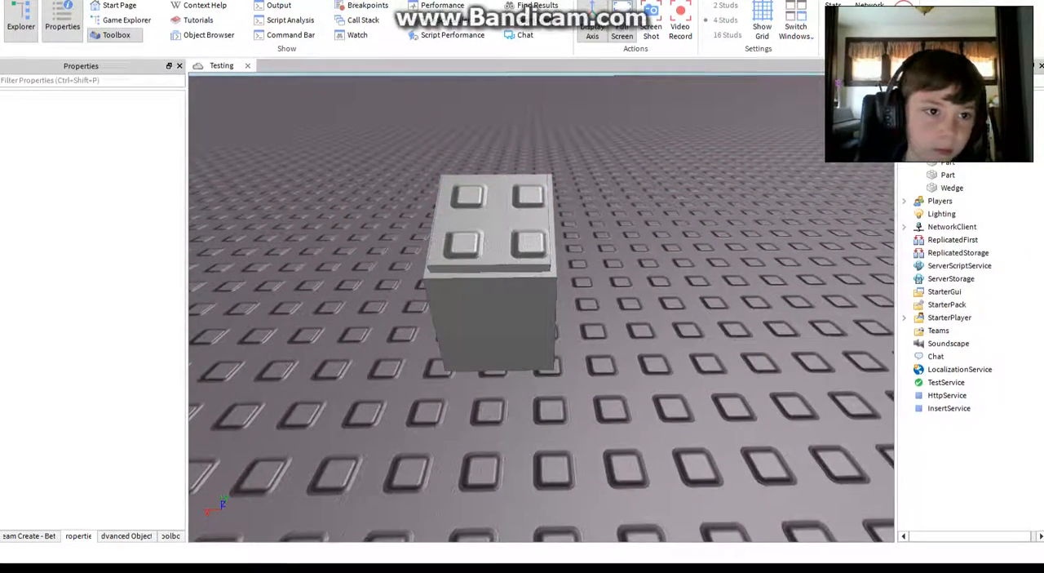
Step: Apply the Smooth surface type to the studded top face of the thin plate
left_click(139, 1)
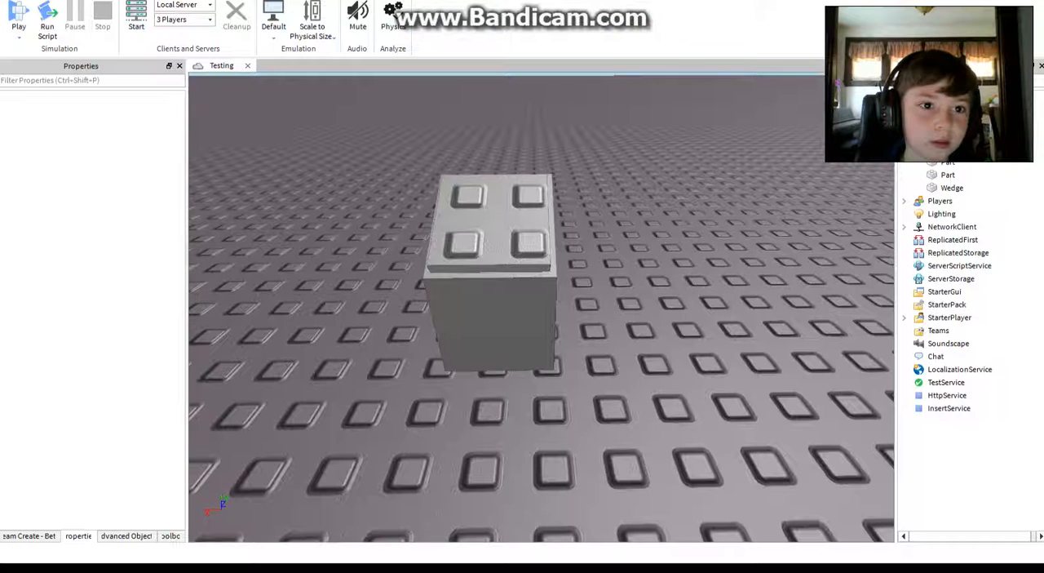
left_click(99, 1)
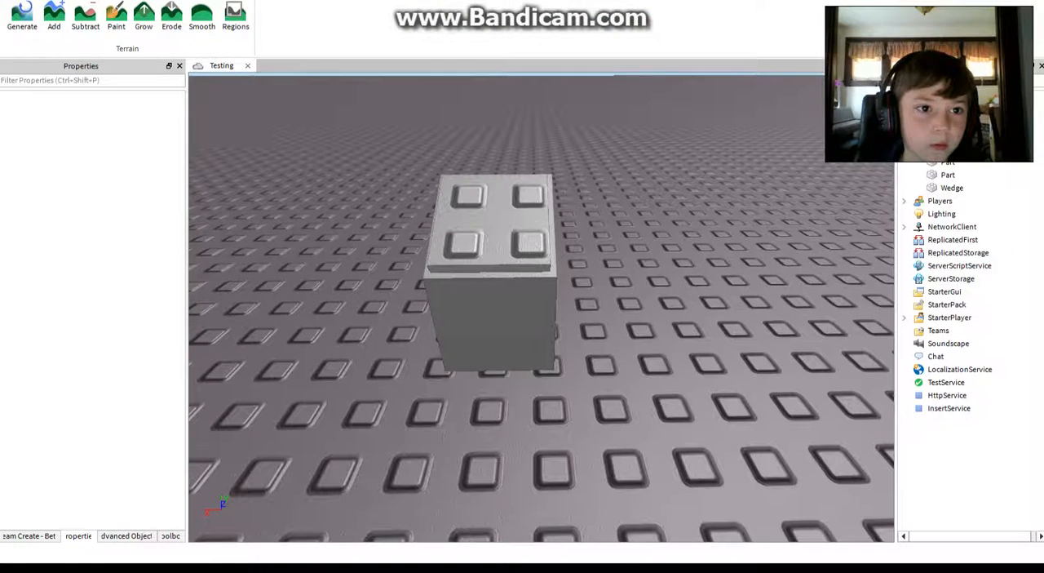
left_click(62, 1)
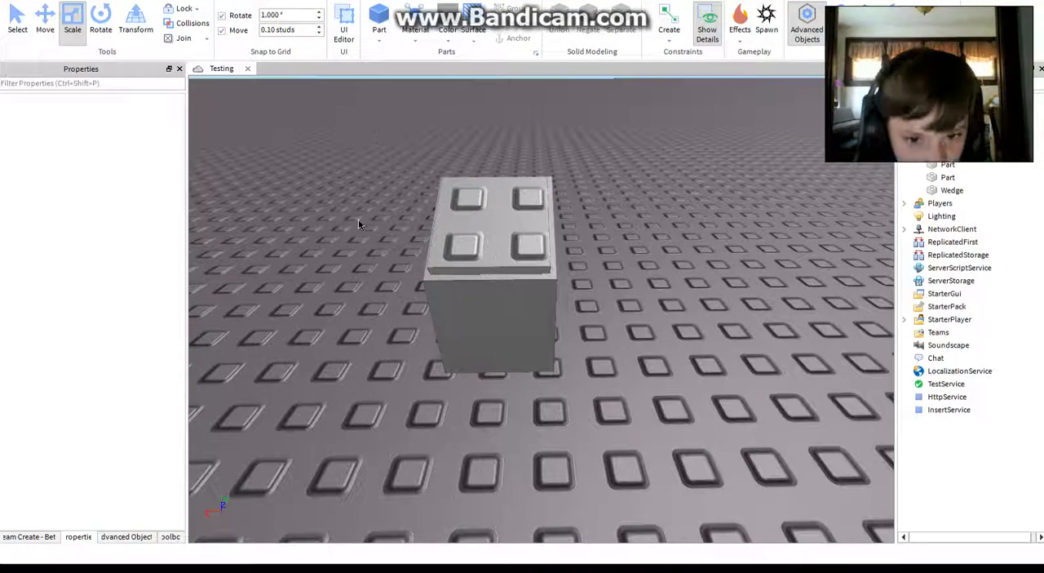
right_click_drag(498, 308, 459, 98)
key("w")
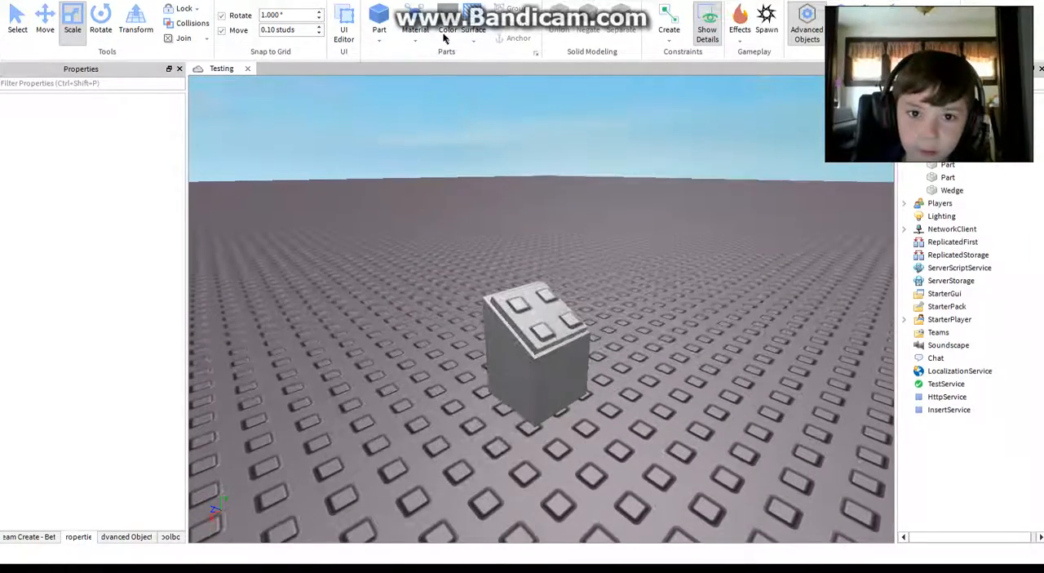
left_click(474, 37)
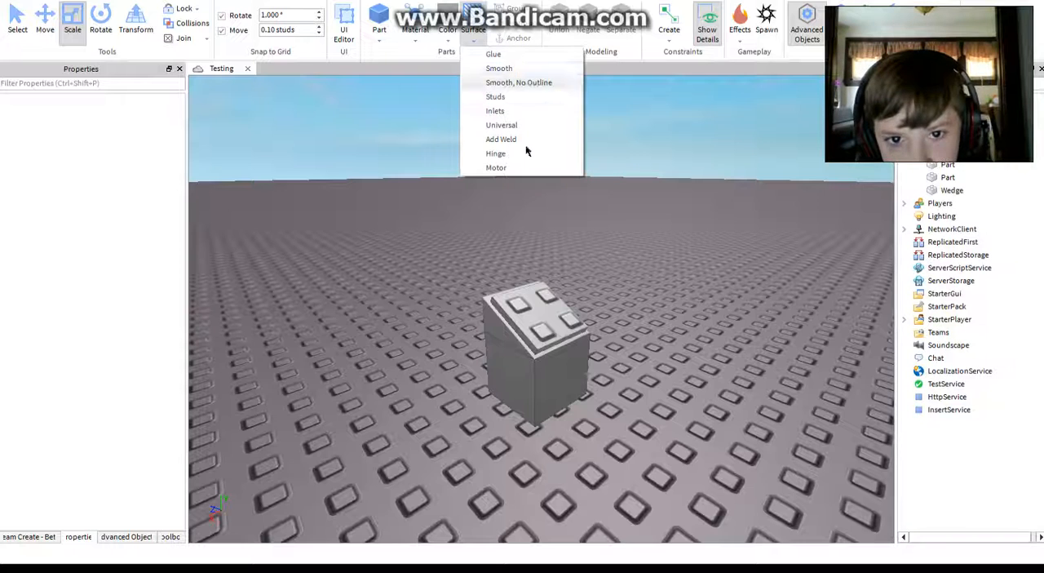
left_click(499, 68)
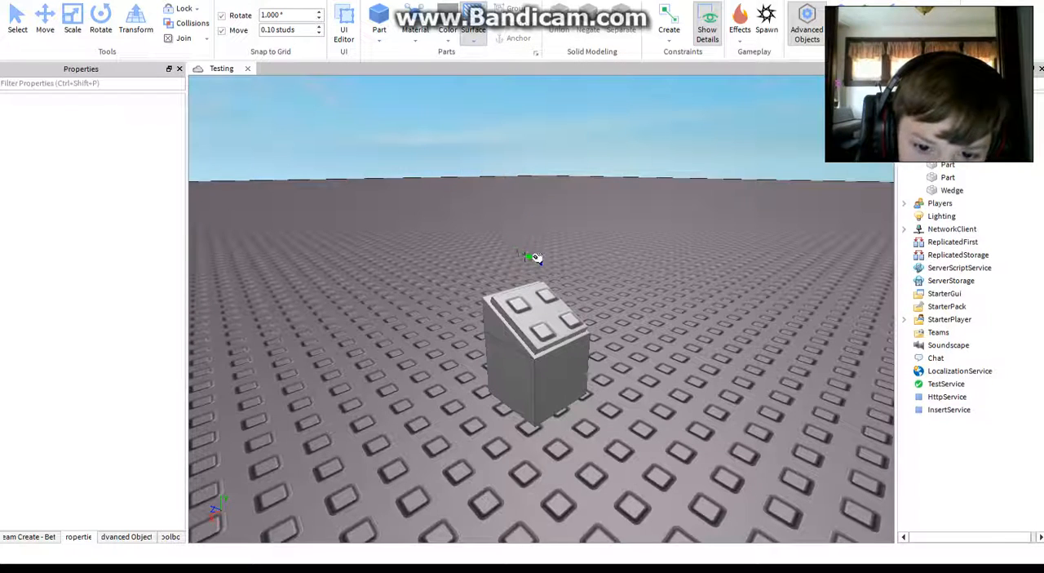
left_click(533, 309)
mouse_move(499, 392)
right_mouse_down()
mouse_move(483, 399)
mouse_move(519, 391)
right_mouse_up()
key("d")
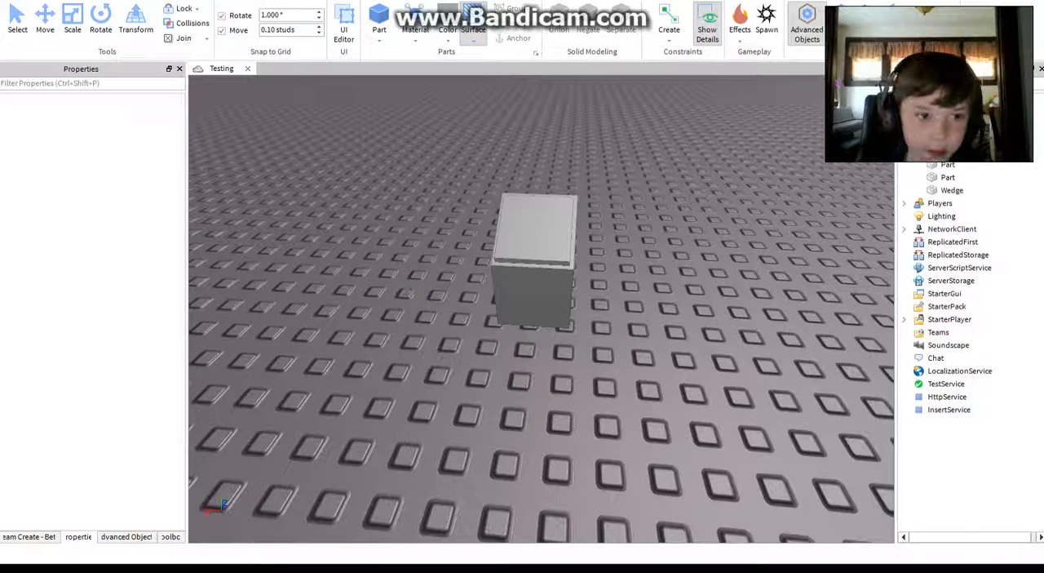
Step: Set the BrickColor of the thin plate on the slope to Lime green
key("ctrl+1")
left_click(534, 230)
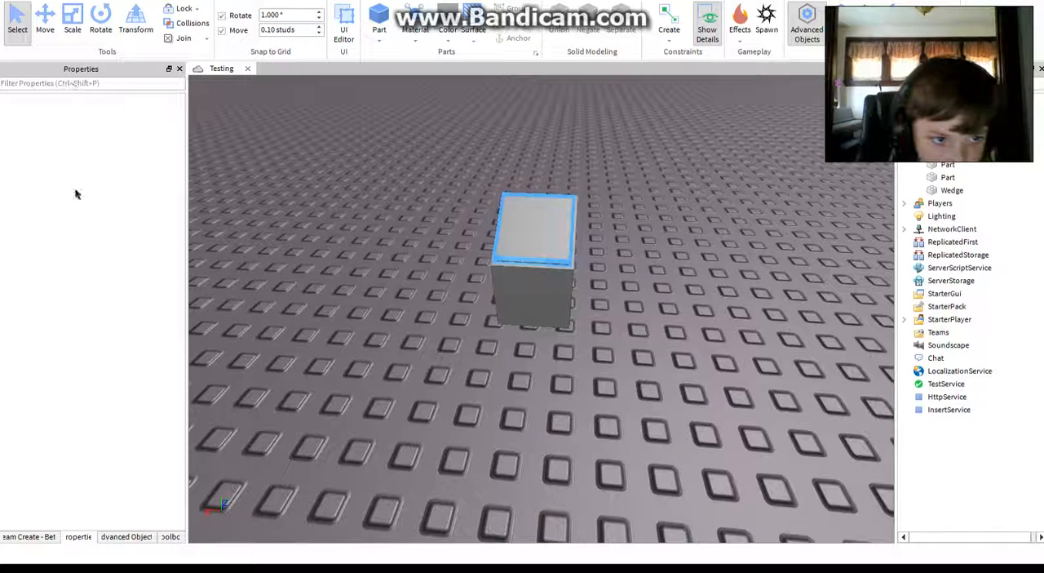
left_click(539, 223)
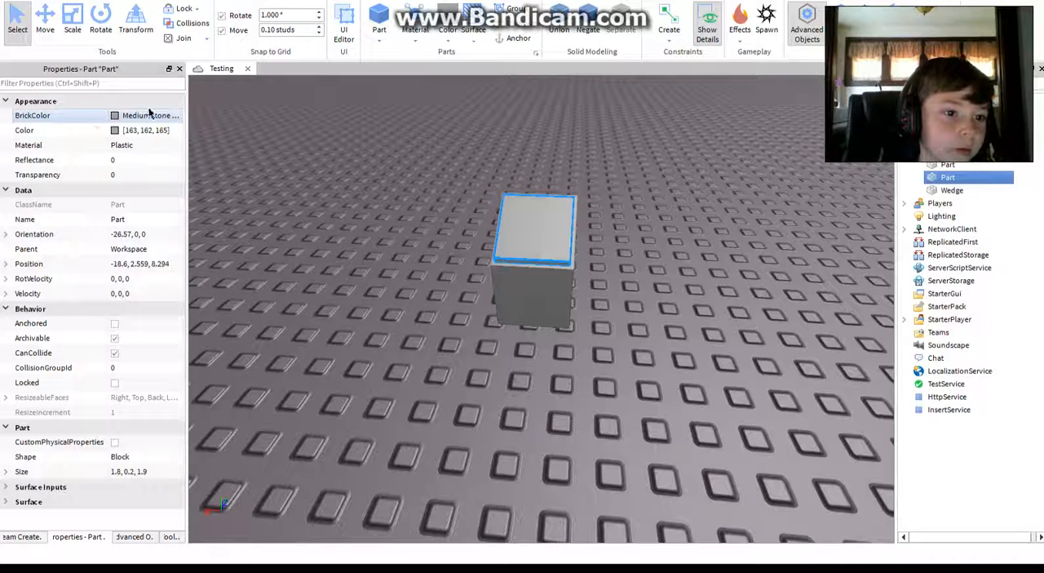
left_click(124, 117)
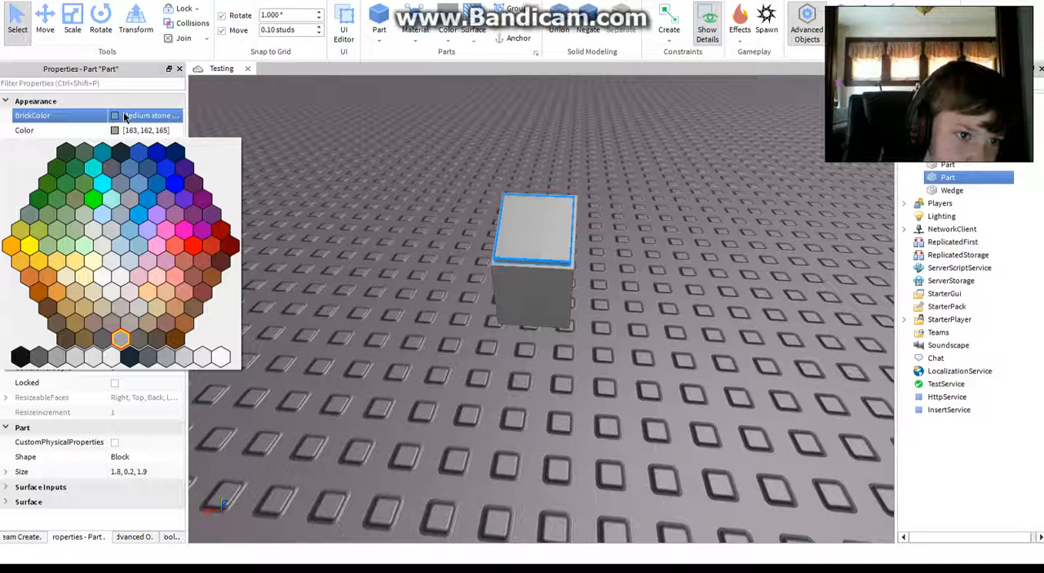
left_click(96, 202)
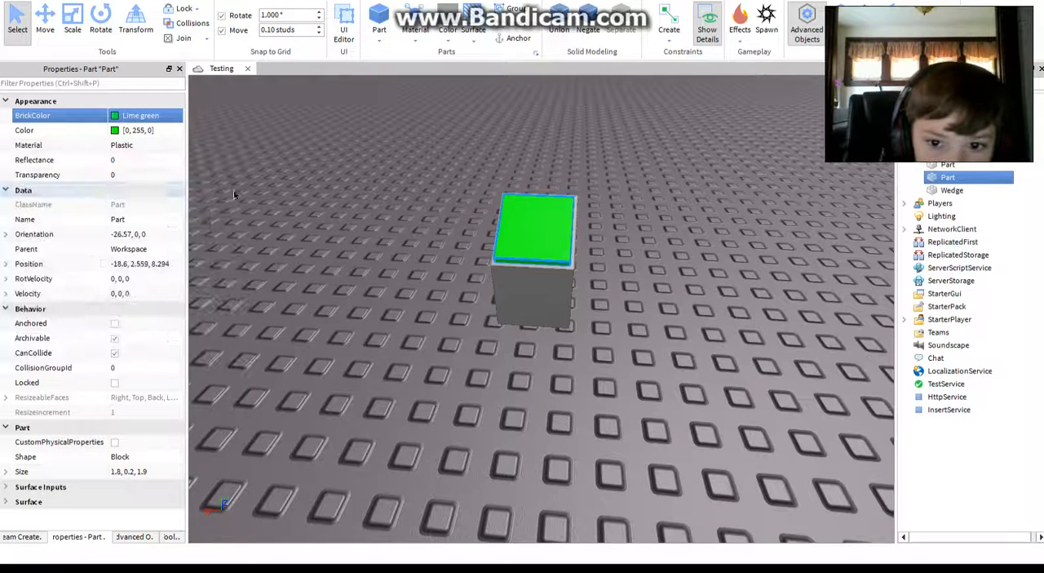
left_click(334, 200)
right_click_drag(334, 200, 335, 205)
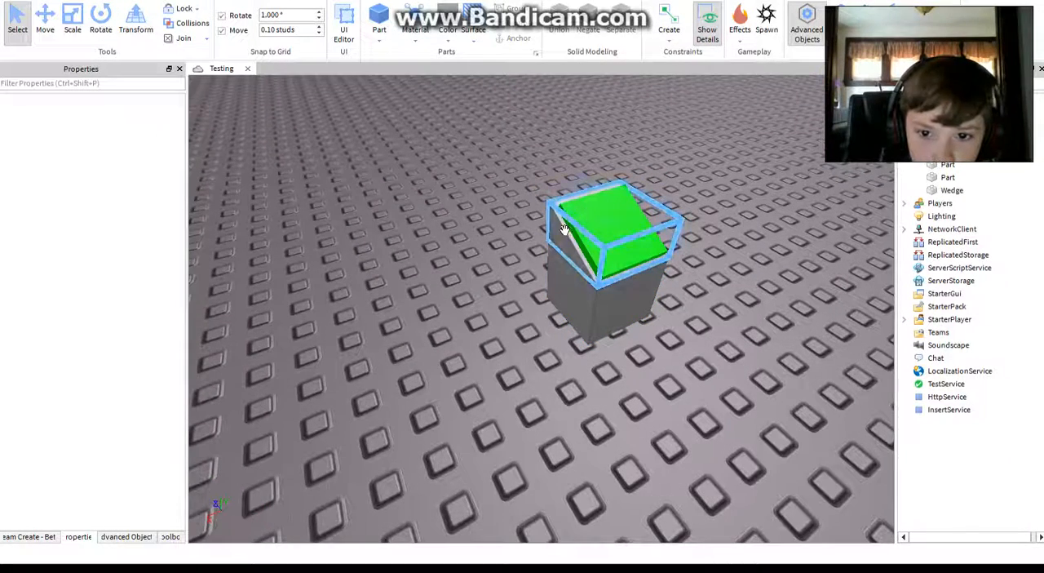
Step: Select the wedge and the cube together and set their BrickColor to Institutional white
left_click(563, 257)
left_click(397, 223)
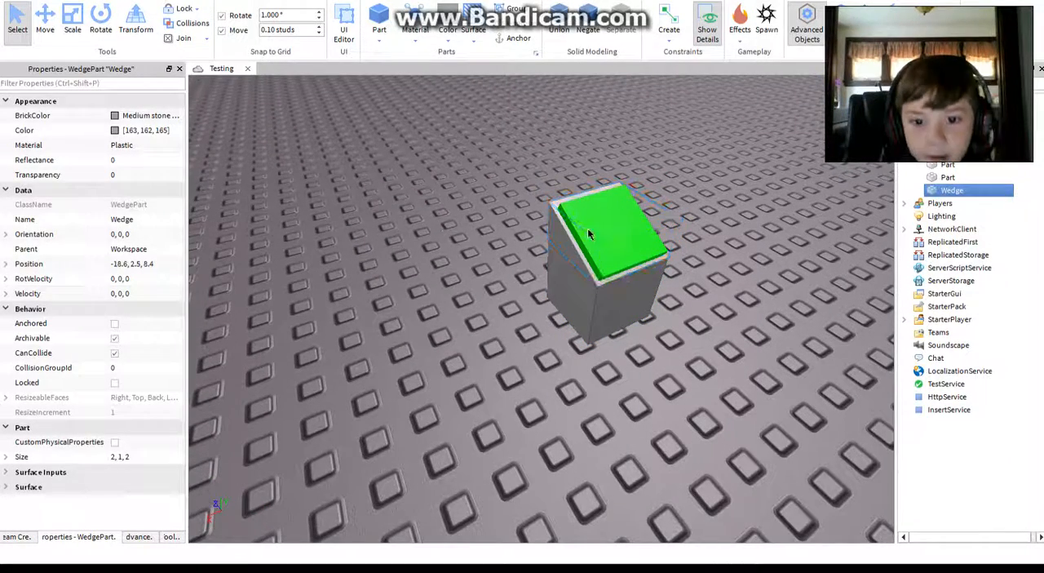
left_click(555, 248)
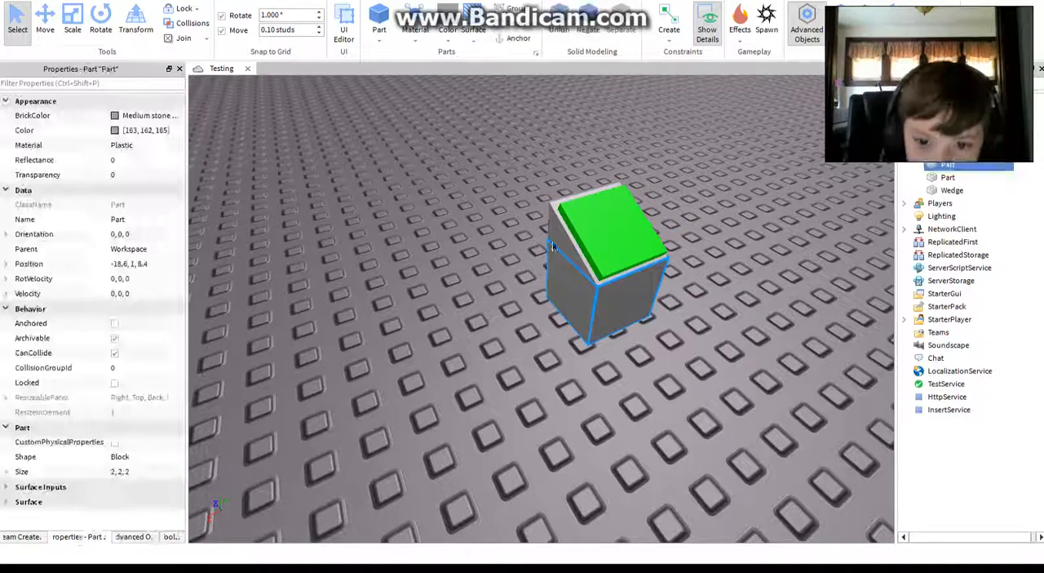
left_click(549, 214, "ctrl")
scroll(543, 255, "up", 3)
right_click_drag(543, 254, 562, 233)
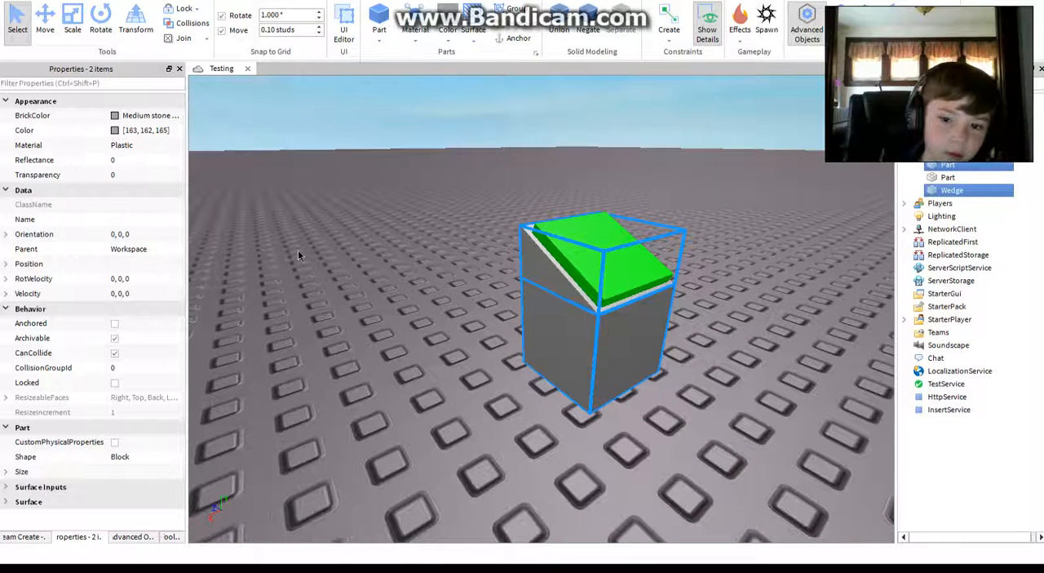
left_click(116, 120)
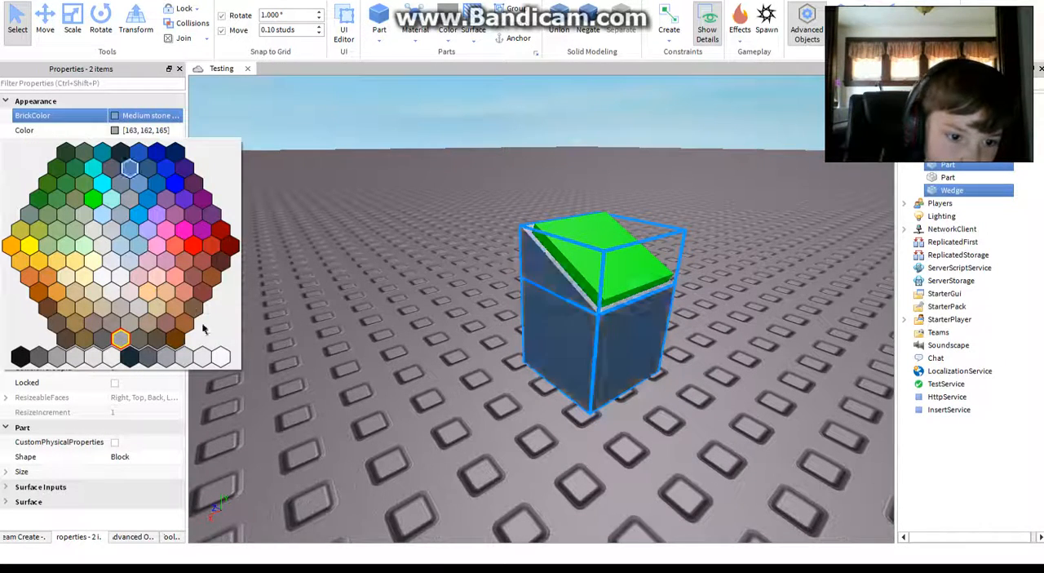
left_click(219, 362)
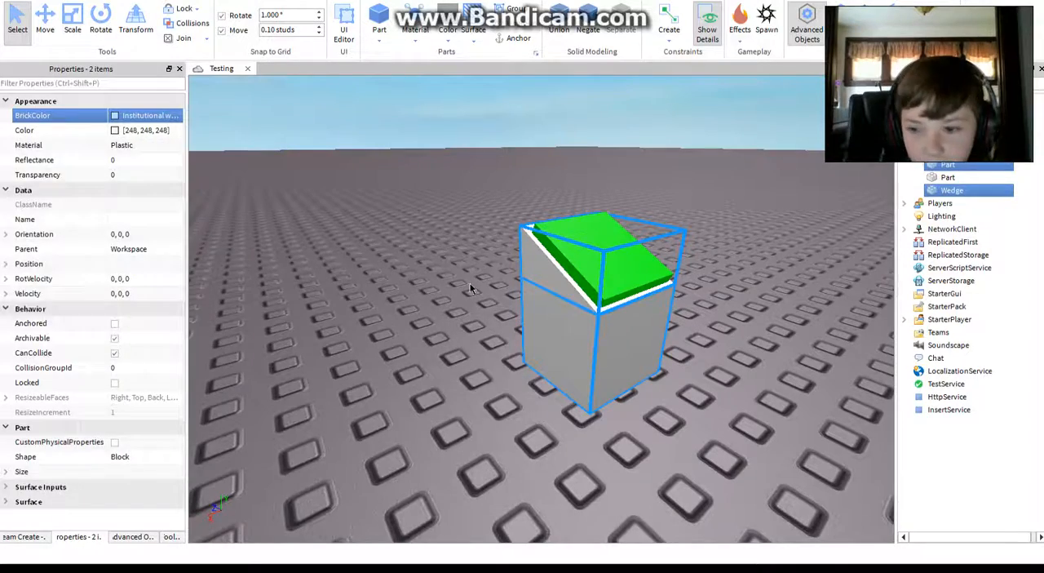
left_click(470, 288)
Step: Rename the green plate as Button
key("d")
right_click_drag(471, 288, 431, 289)
scroll(504, 355, "down", 1)
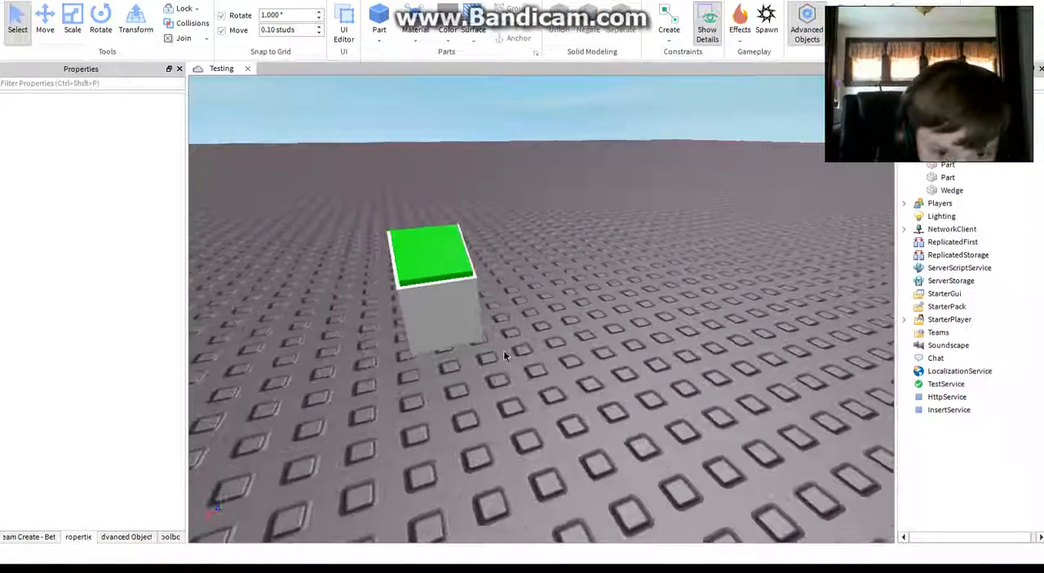
scroll(504, 355, "down", 1)
left_click(438, 262)
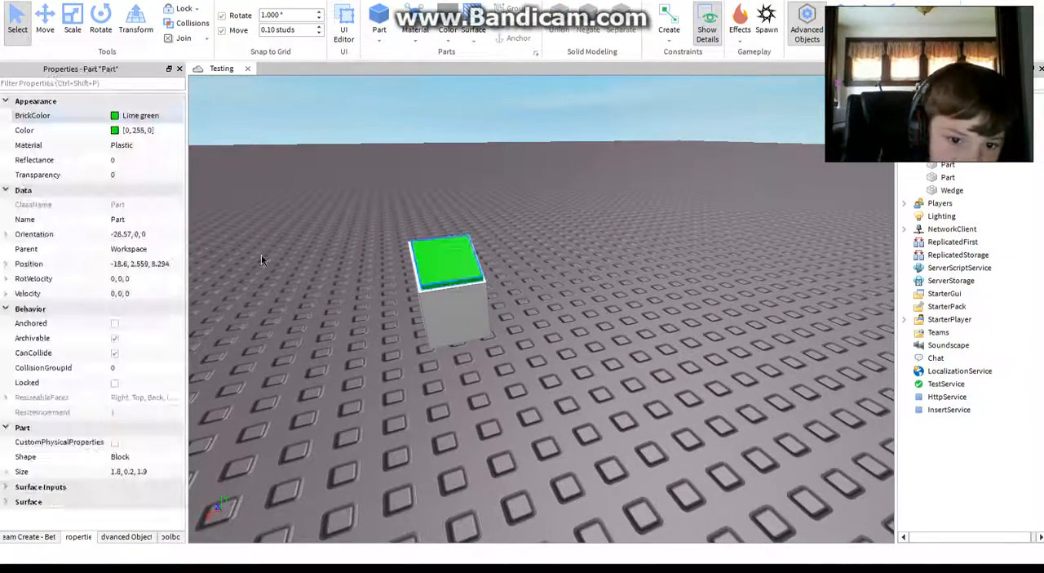
left_click(147, 220)
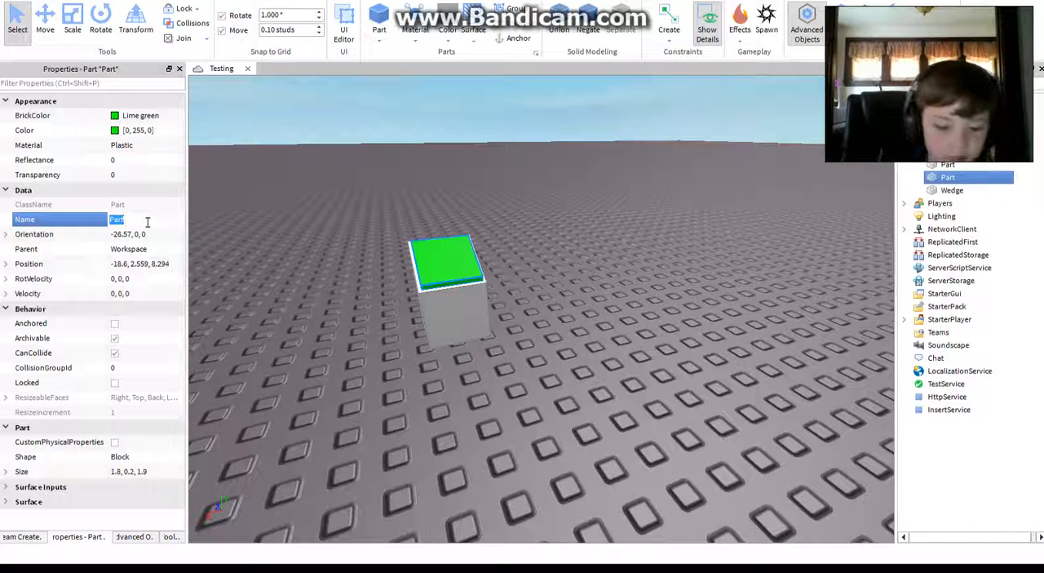
key("Return")
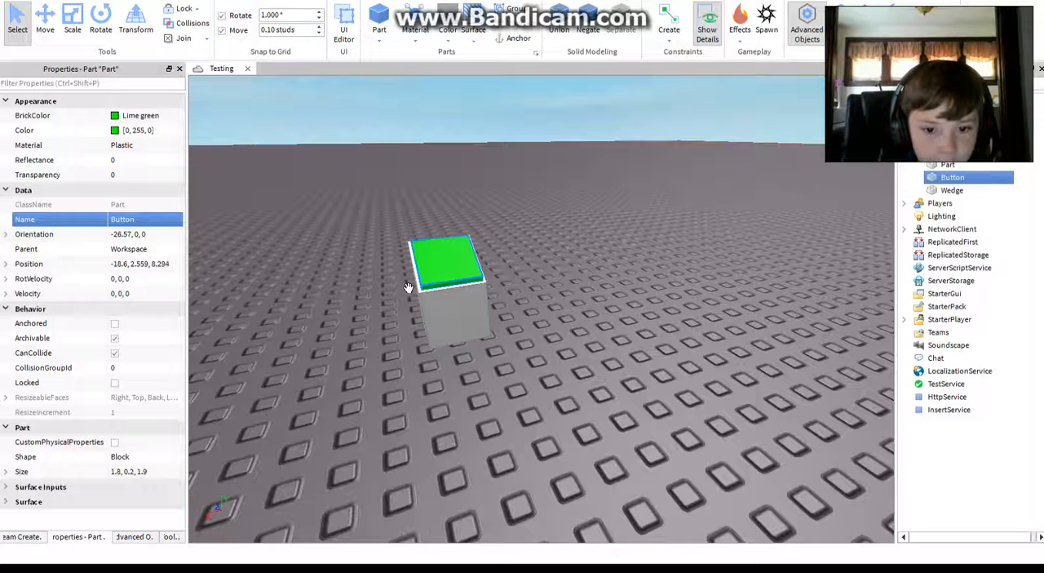
left_click(561, 321)
Step: Select the cube, wedge and green plate together and turn on Anchored for all three
right_click_drag(561, 321, 530, 361)
key("a")
left_click_drag(390, 204, 500, 326)
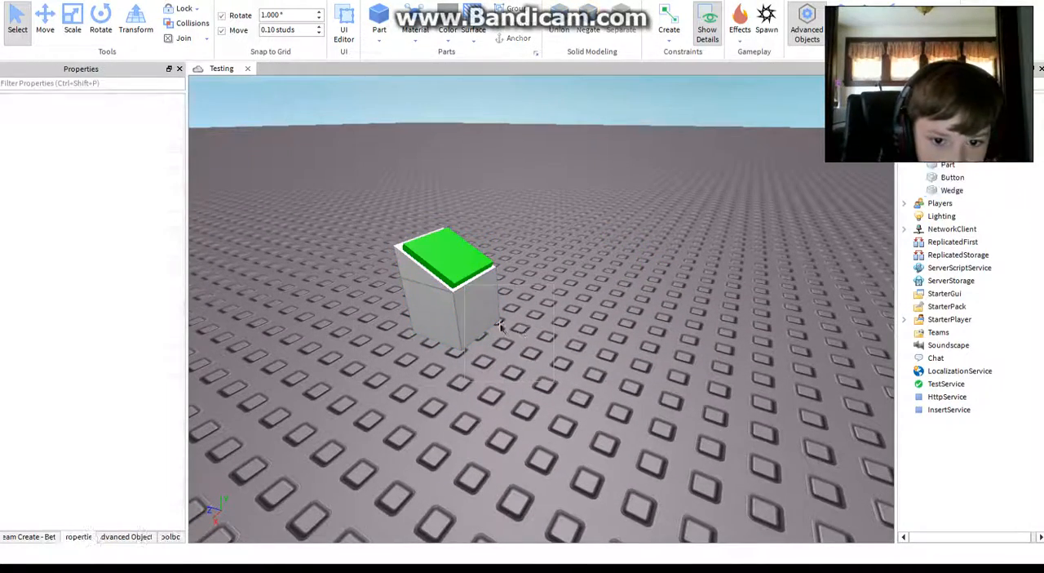
left_click_drag(382, 261, 345, 227)
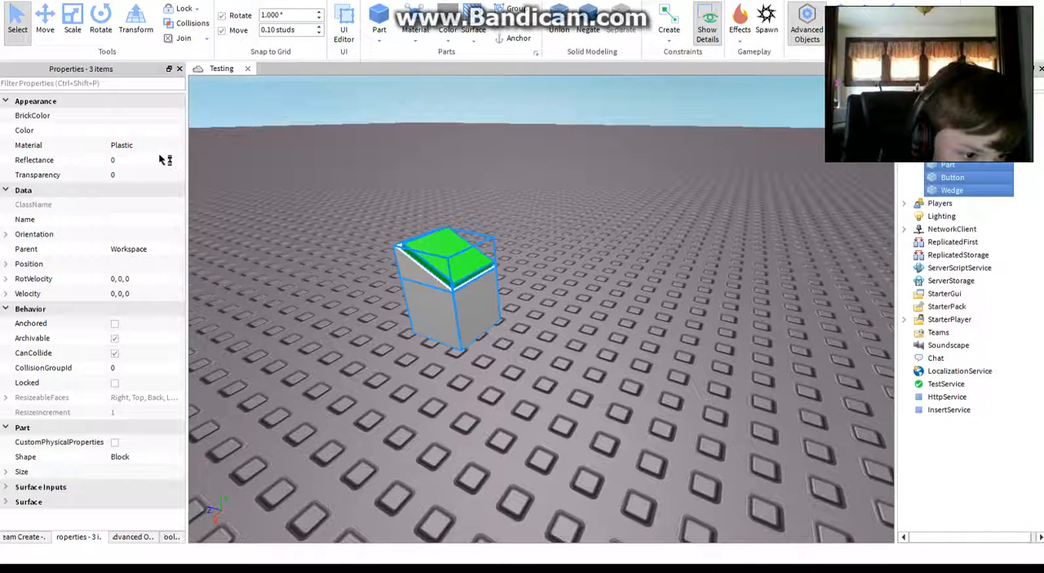
left_click(118, 323)
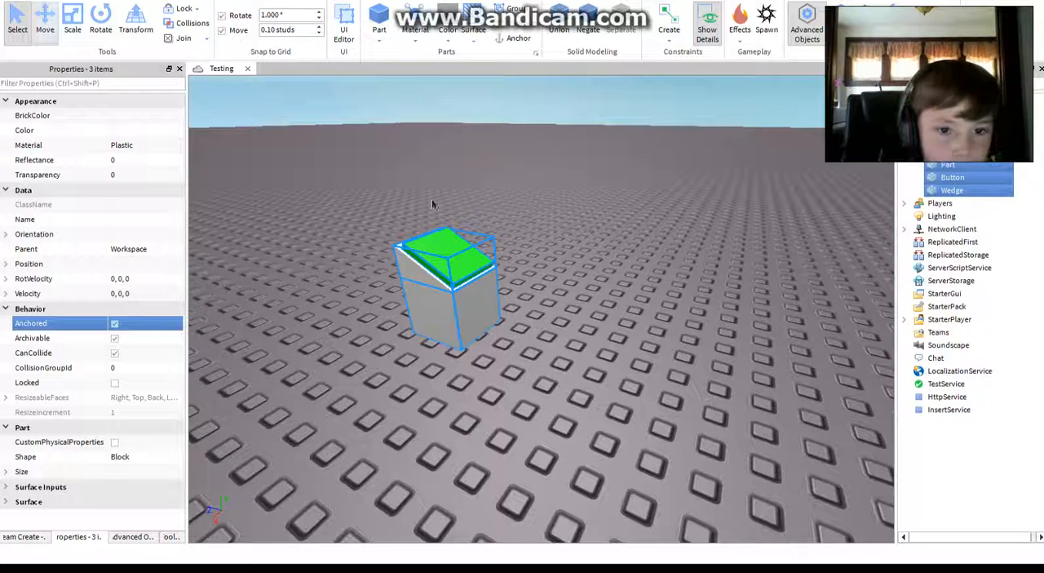
Step: Try moving the three anchored parts vertically with the Move tool
left_click(45, 24)
left_click_drag(429, 106, 448, 194)
left_click(640, 269)
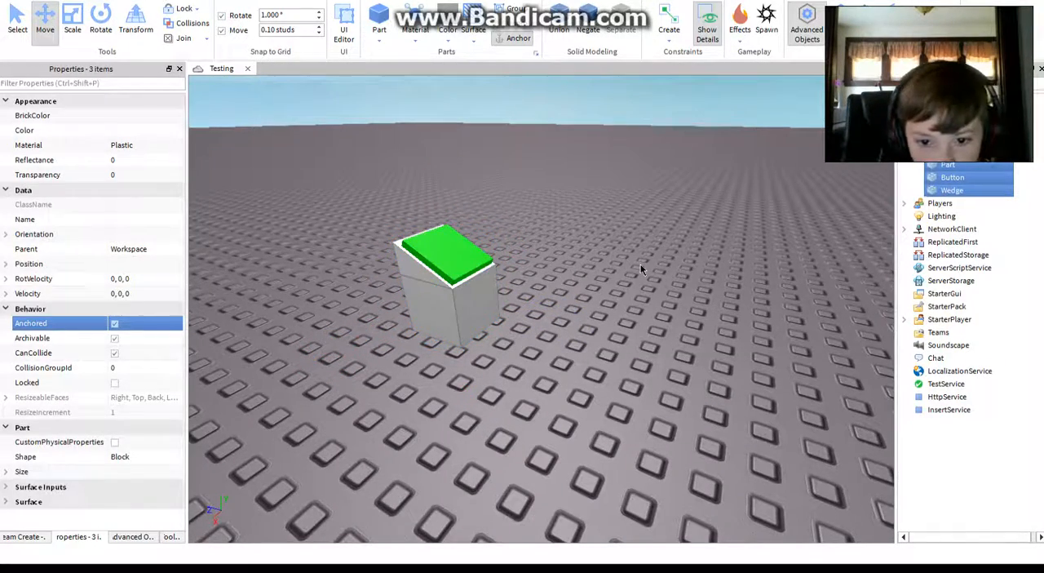
Step: Reselect the three anchored parts and slide them sideways across the baseplate
scroll(640, 265, "up", 3)
right_click_drag(641, 265, 517, 345)
scroll(572, 318, "down", 5)
key("ctrl+a")
key("ctrl+z")
scroll(492, 363, "down", 1)
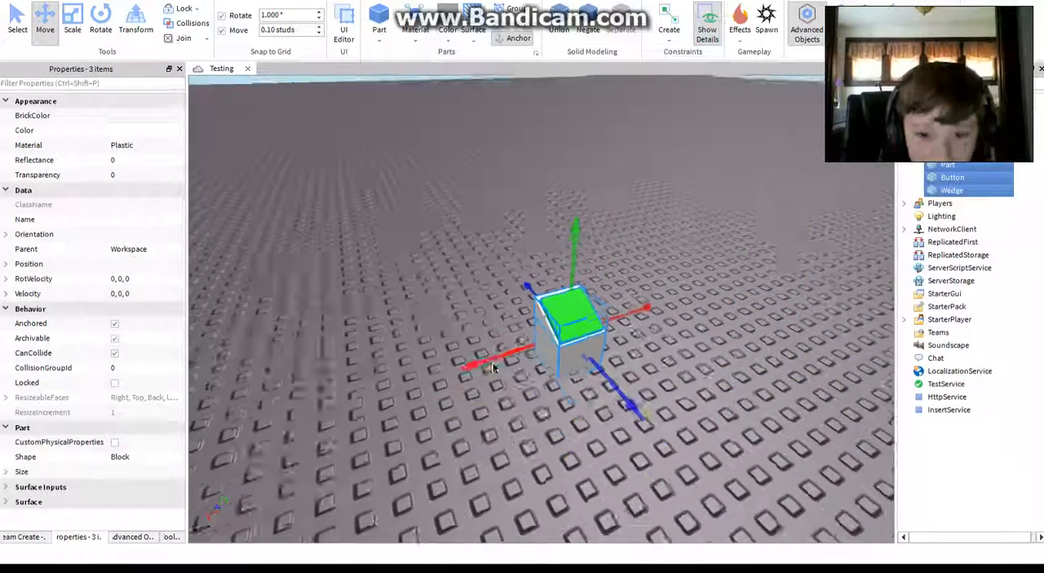
scroll(495, 359, "down", 1)
left_click_drag(333, 373, 500, 353)
left_click(384, 359)
key("w")
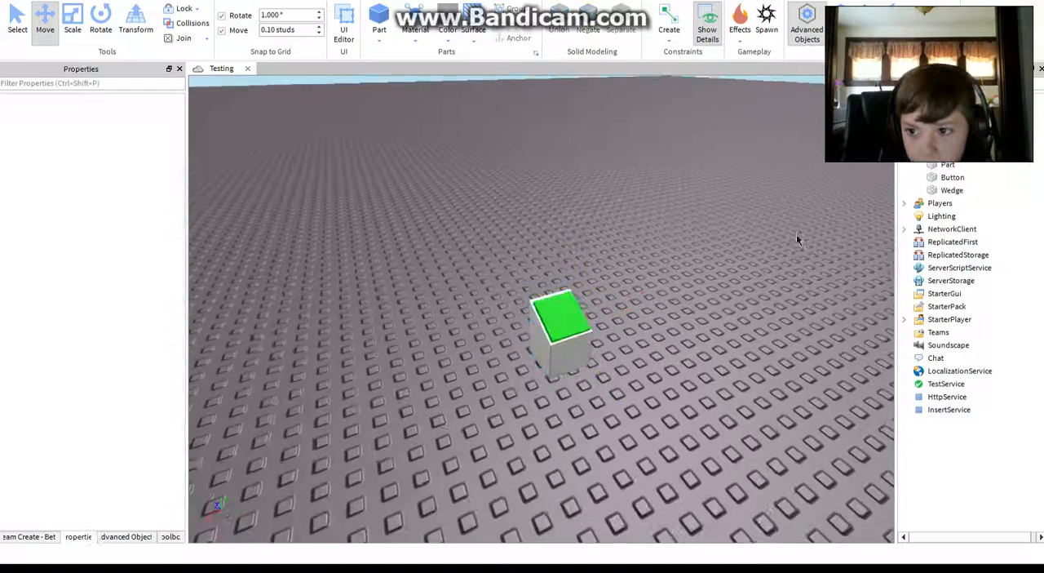
key("s")
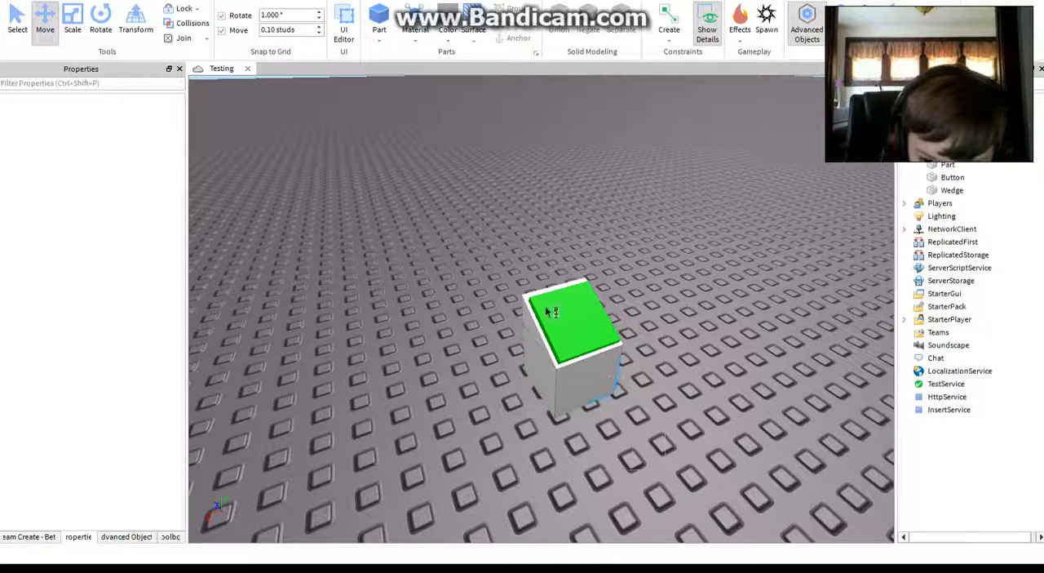
Step: Group the cube, wedge and green button into one model and slide the model along the baseplate
left_click_drag(546, 307, 451, 243)
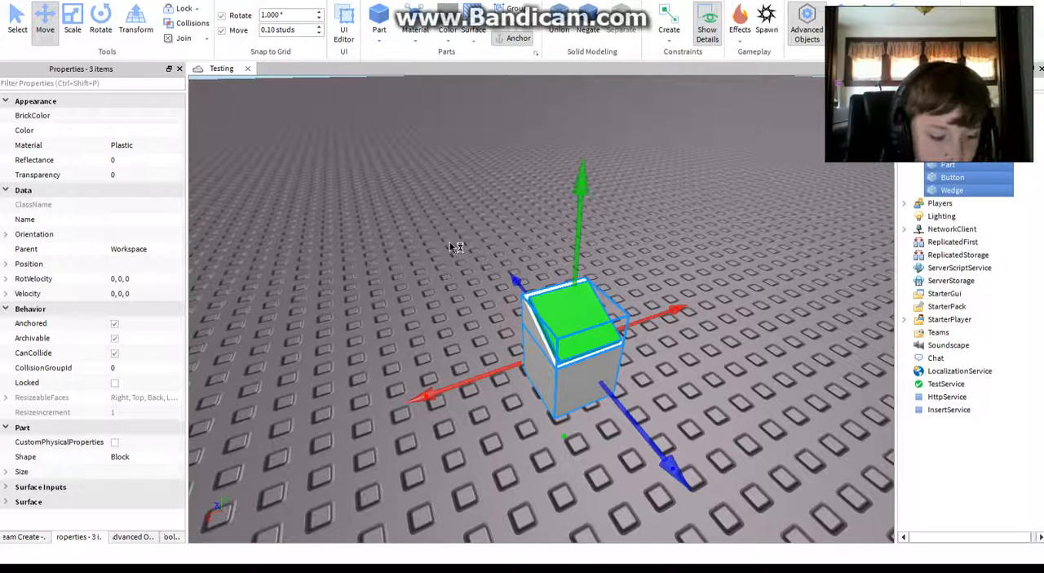
key("ctrl+g")
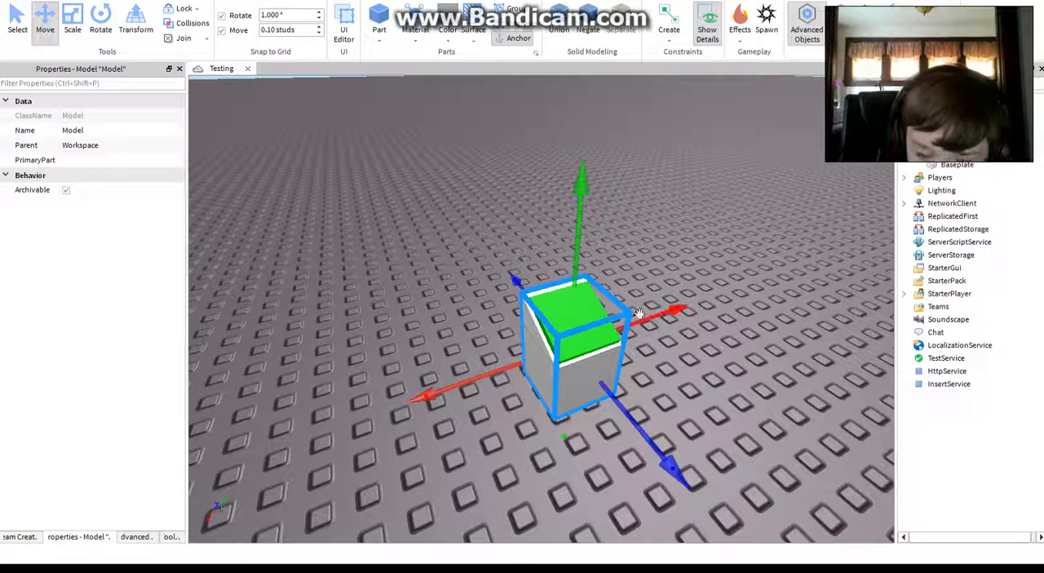
left_click_drag(638, 312, 689, 305)
left_click(312, 386)
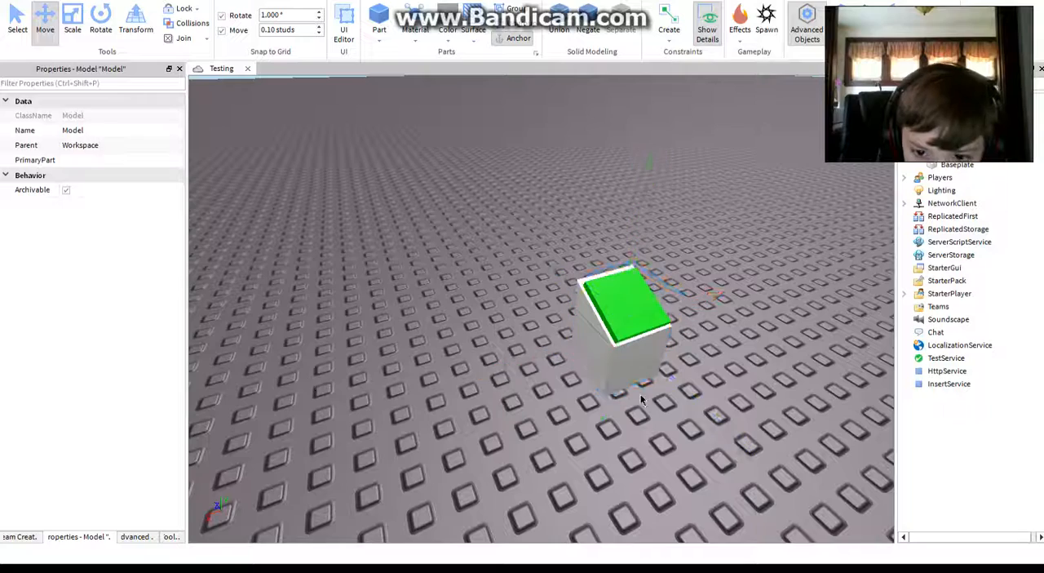
Step: Move the grouped button stand diagonally to another spot on the baseplate and clear the selection
left_click(629, 348)
left_click_drag(700, 412, 610, 319)
left_click(530, 289)
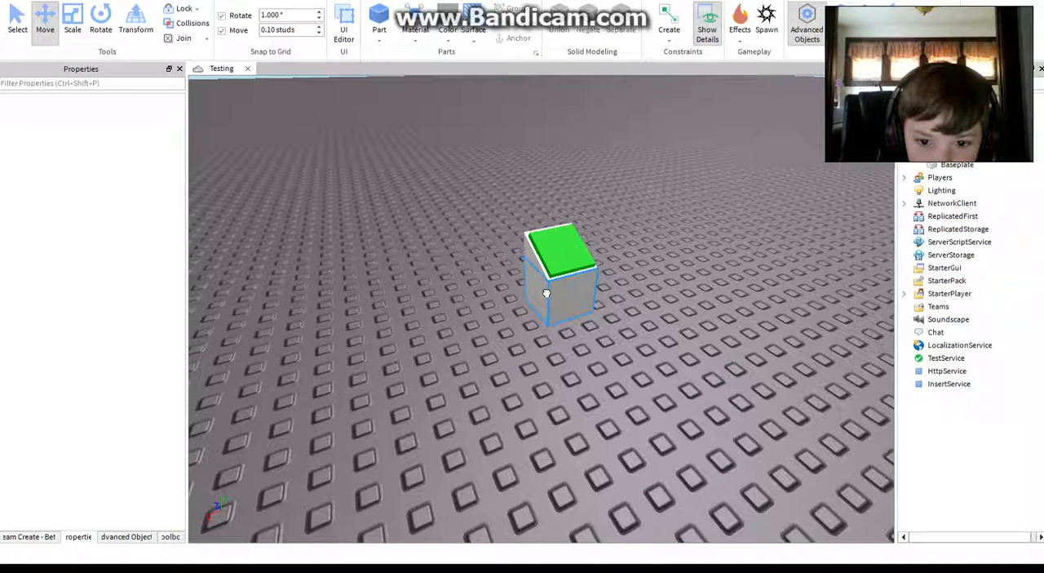
left_click(545, 291)
left_click(443, 272)
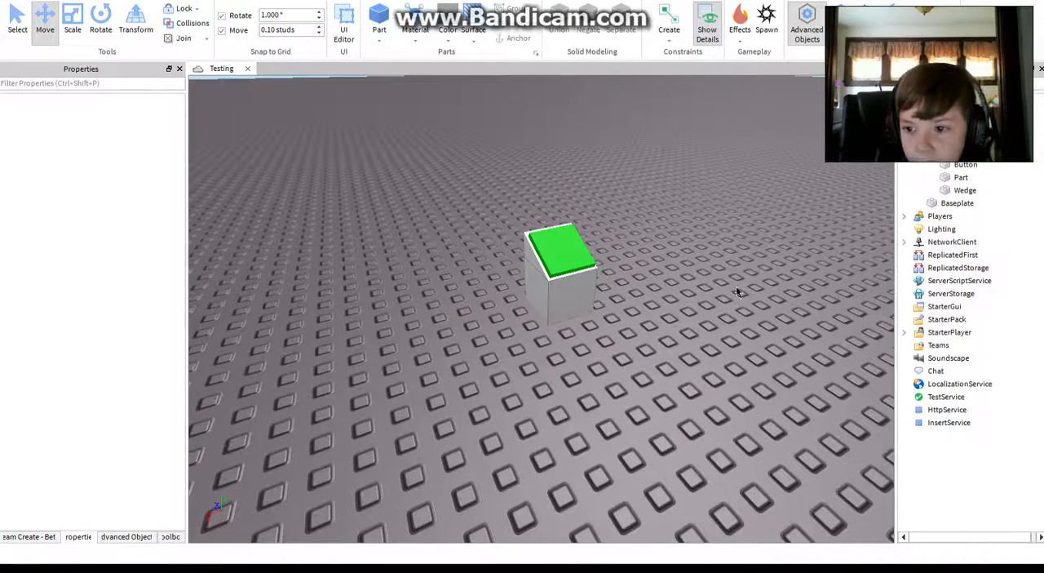
Step: Select the whole model and slide it a short distance along the blue axis with the Move tool
scroll(962, 326, "down", 1)
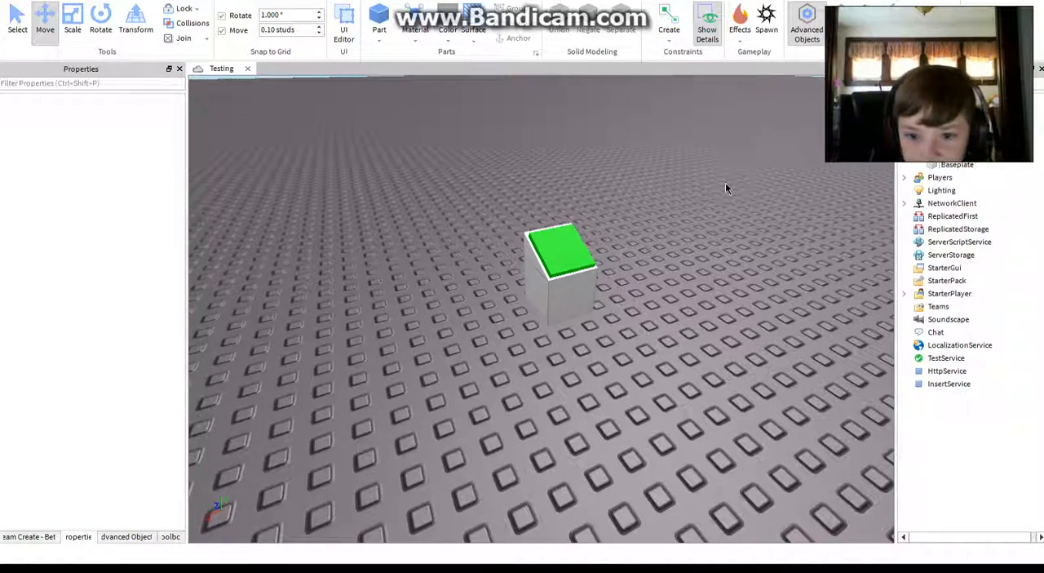
scroll(699, 209, "up", 5)
right_click_drag(698, 209, 675, 212)
scroll(676, 212, "down", 5)
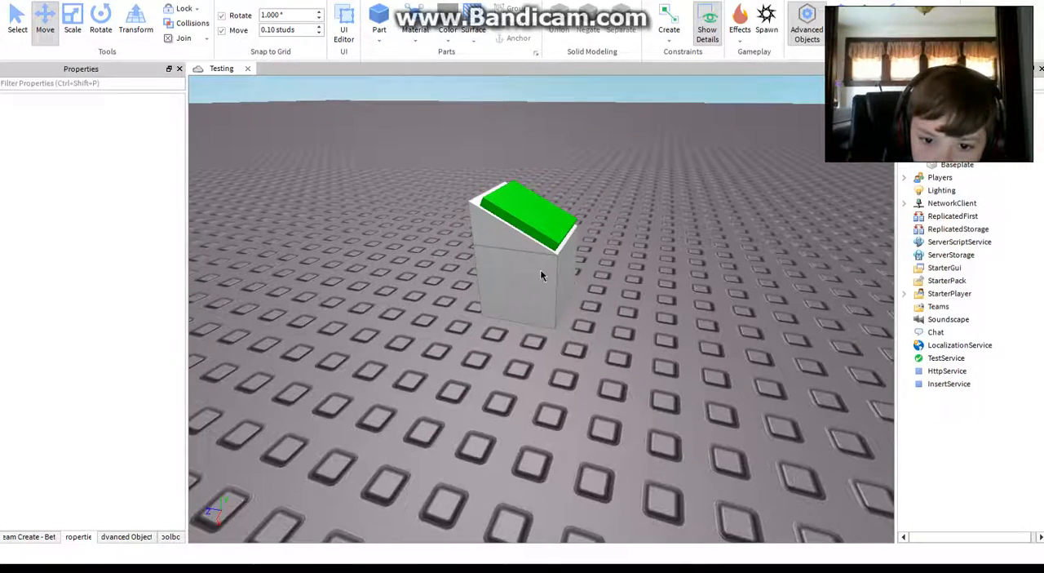
left_click(540, 276)
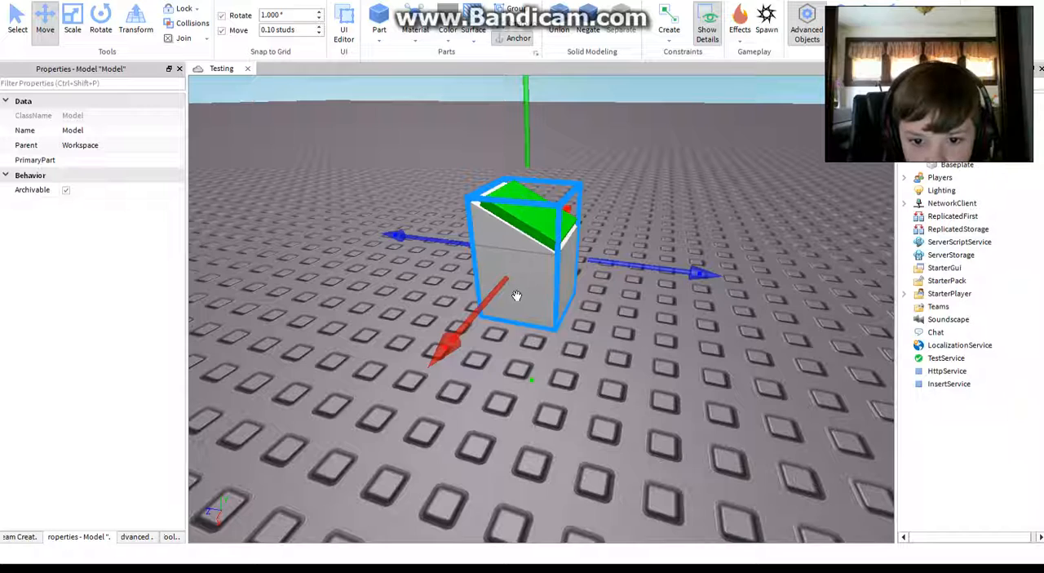
left_click_drag(656, 274, 685, 269)
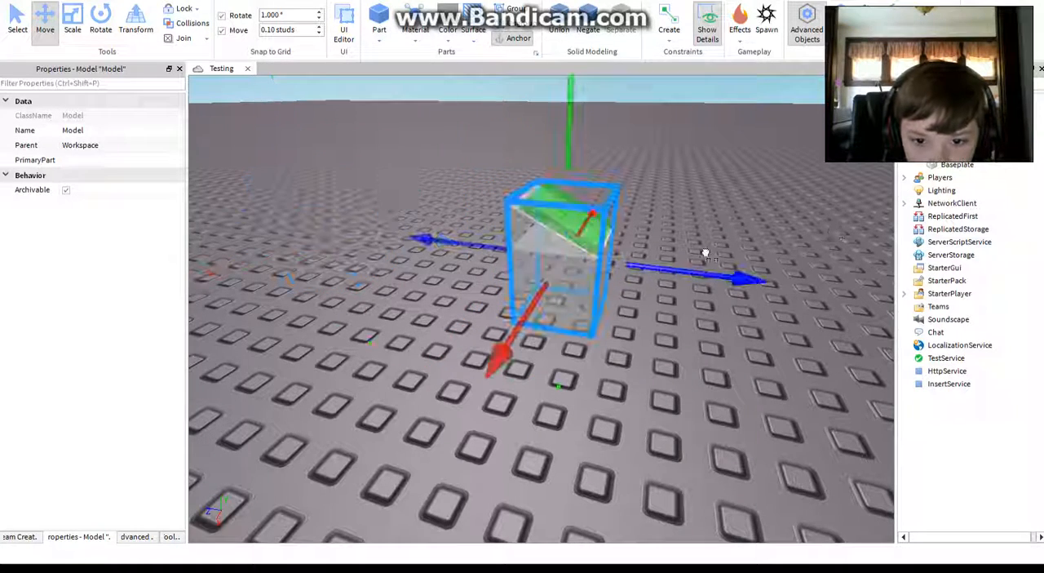
left_click(721, 353)
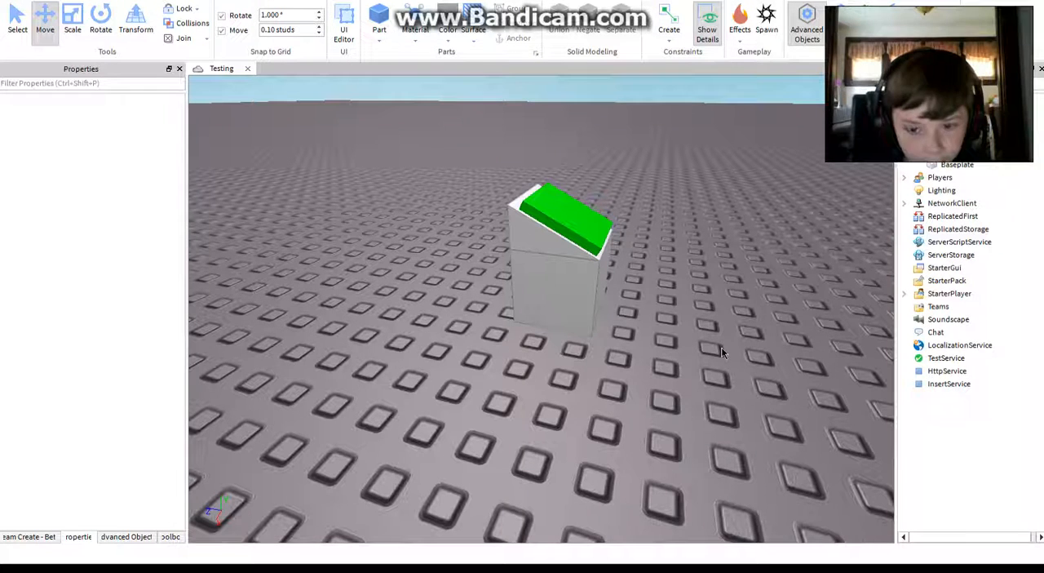
Step: Select the cube and the wedge individually inside the grouped model, and clear the selection
left_click(555, 283)
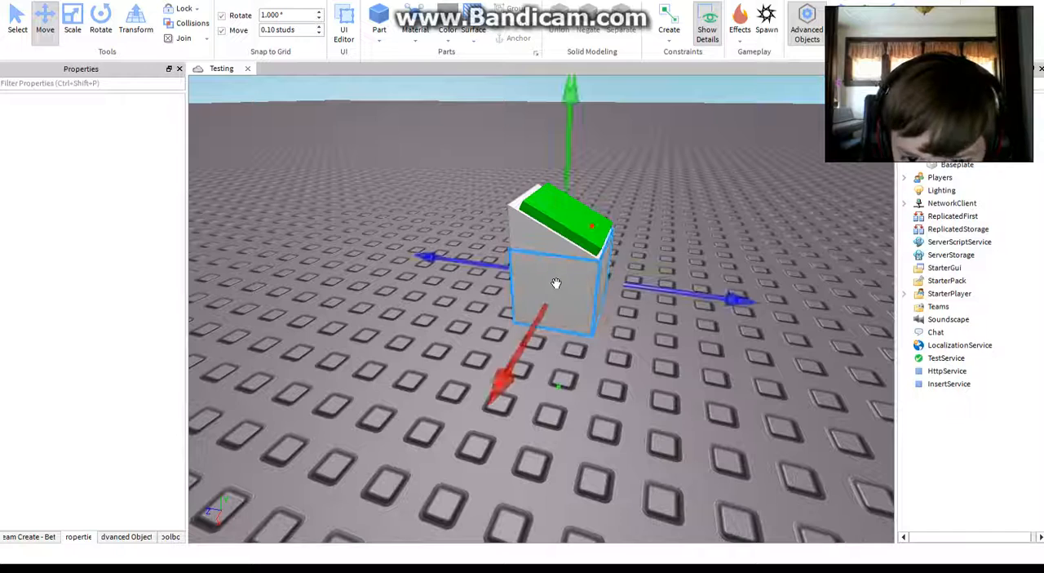
left_click(525, 226, "ctrl")
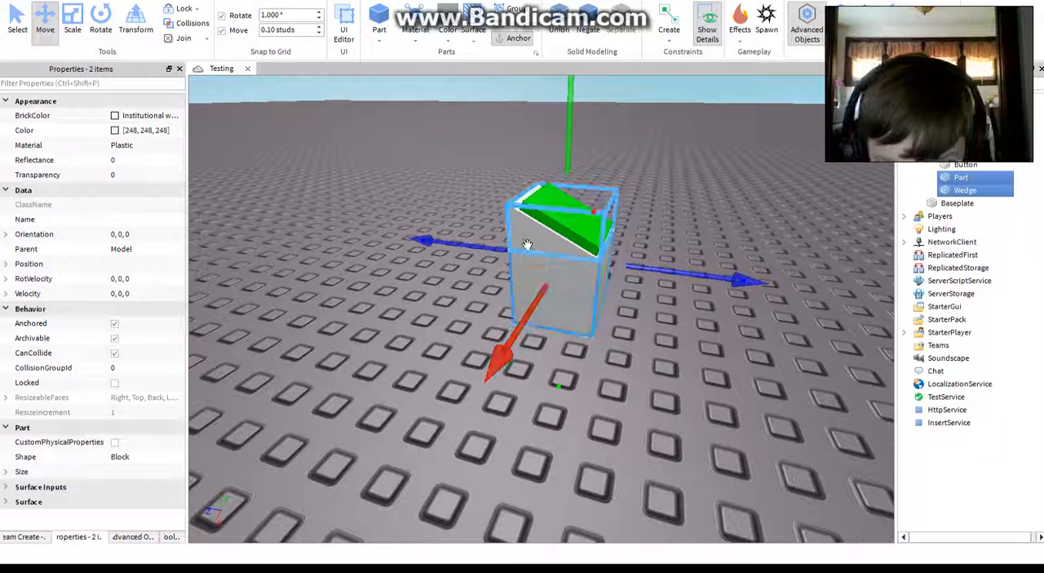
left_click(549, 269, "alt")
left_click(603, 425)
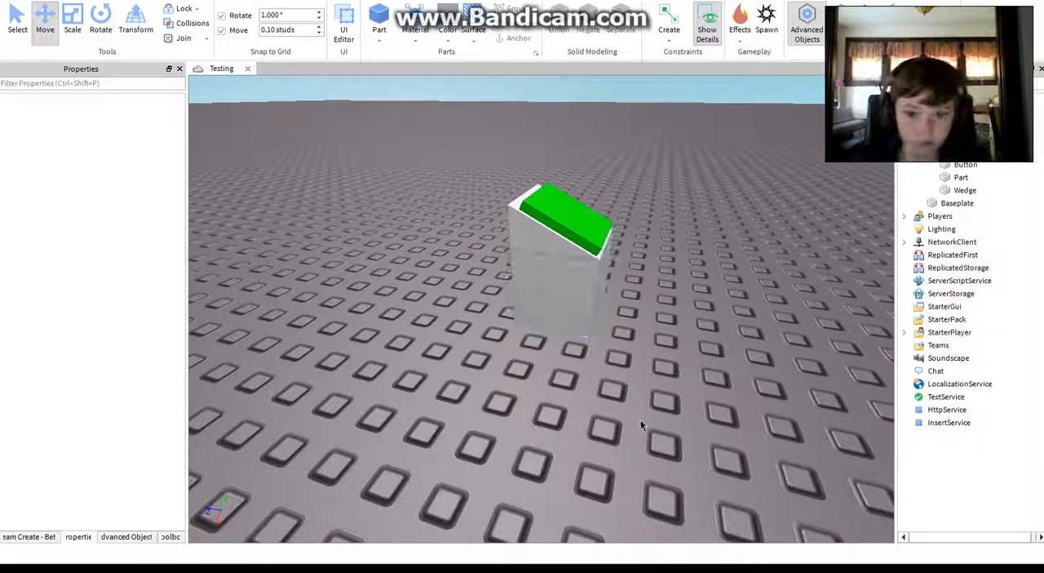
Step: Reposition the whole button-stand model freely across the baseplate with the Select tool
left_click_drag(465, 141, 562, 352)
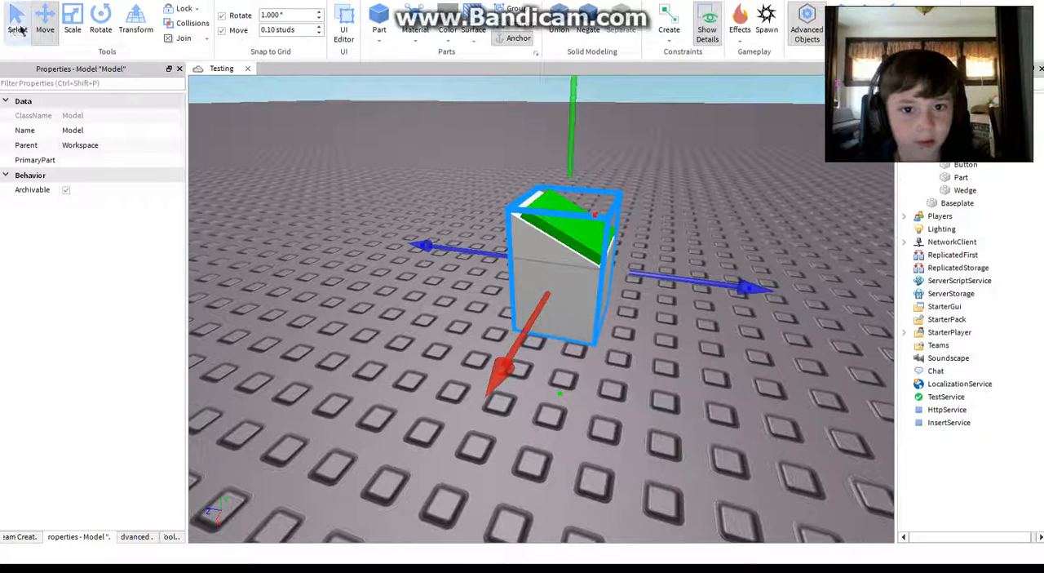
left_click(18, 30)
left_click(471, 210)
left_click_drag(566, 281, 267, 250)
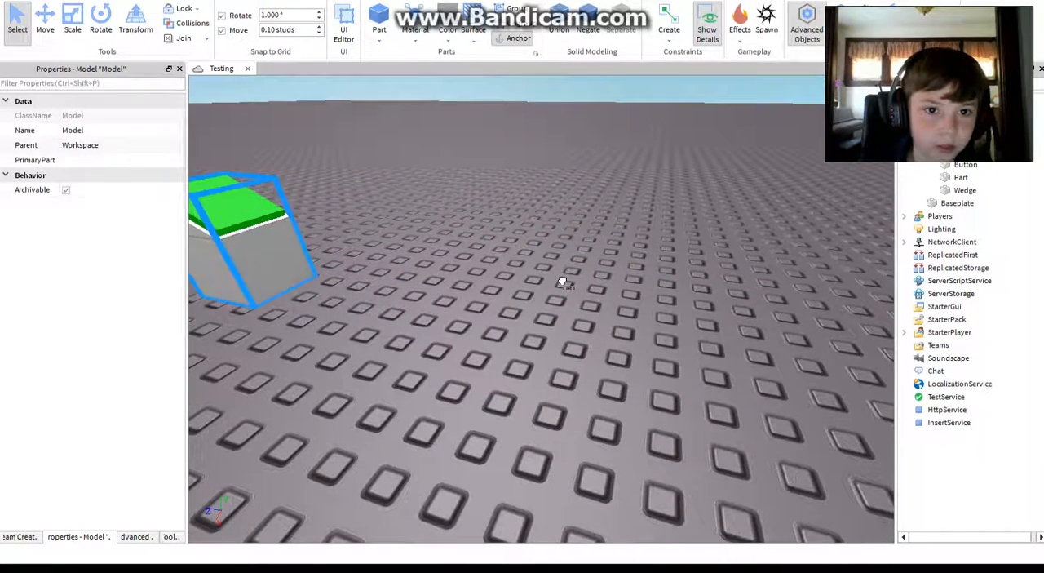
left_click_drag(562, 282, 590, 319)
left_click(468, 198)
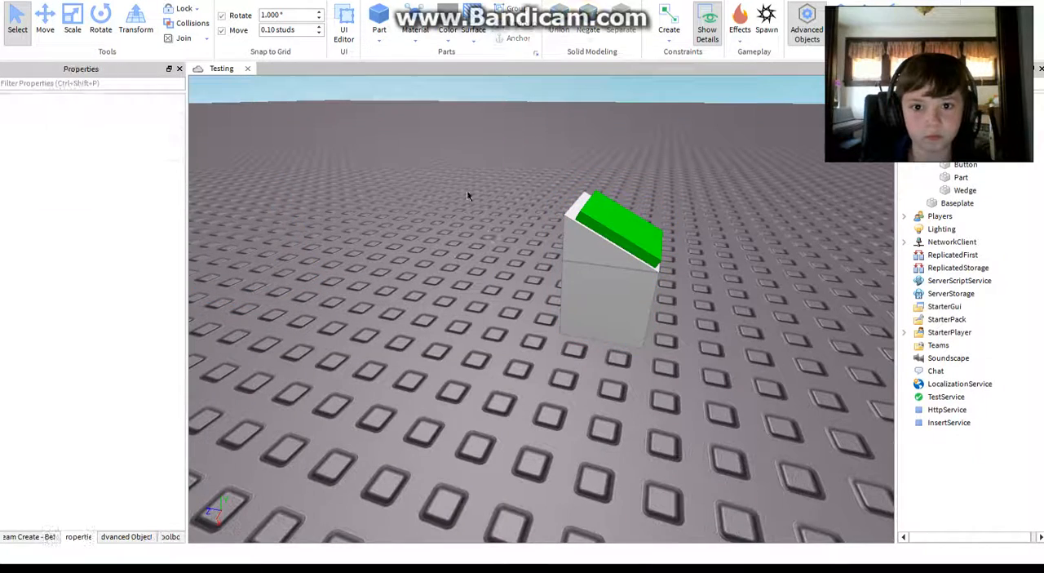
Step: Insert a new block part on an empty area of the baseplate and scale its thickness to 0.2 studs
right_click_drag(467, 193, 352, 159)
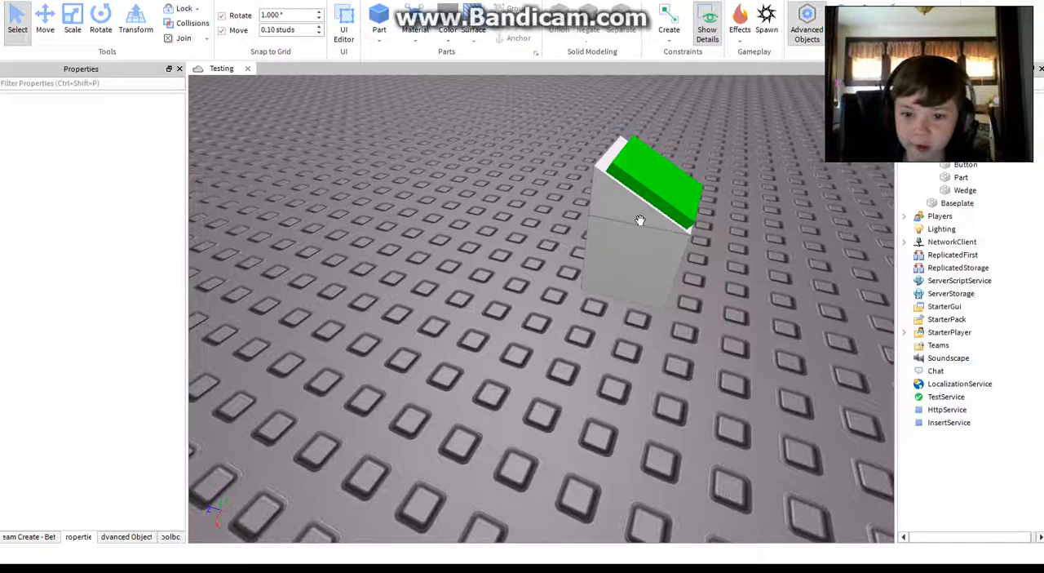
right_click_drag(420, 256, 351, 214)
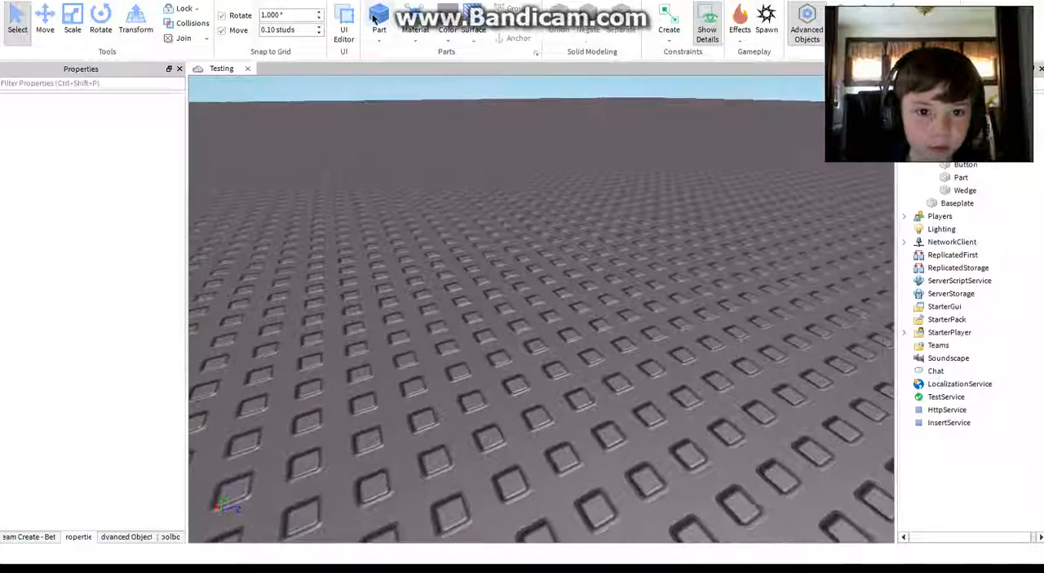
left_click(377, 20)
left_click(73, 20)
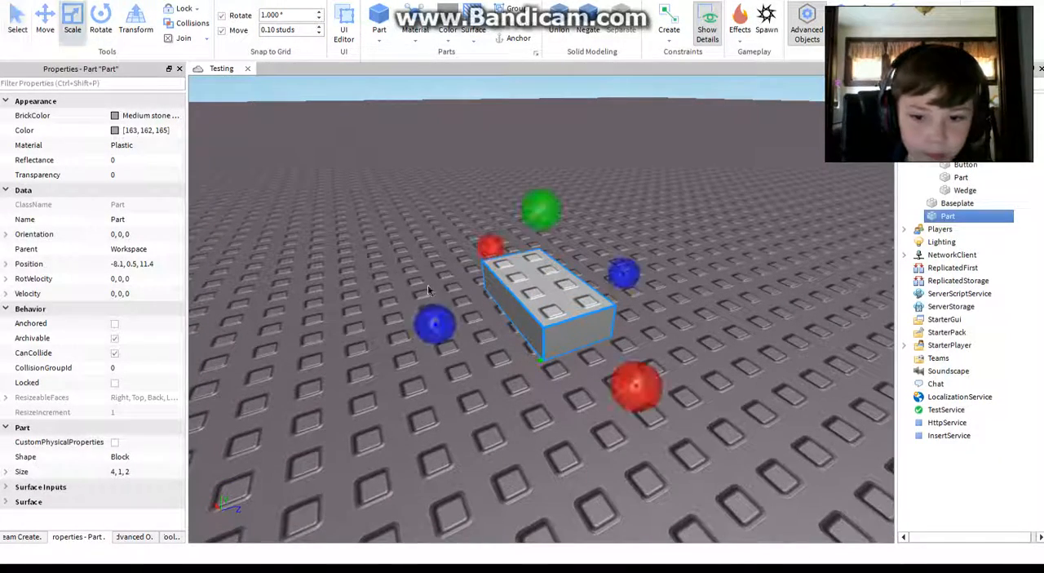
left_click_drag(431, 330, 993, 291)
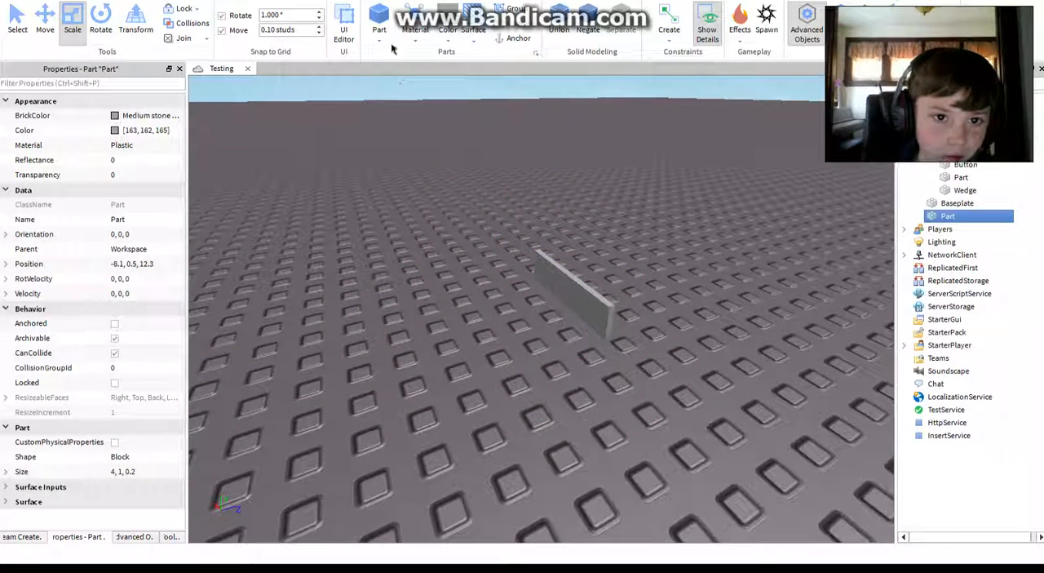
Step: Scale the thin block into an upright wall 5.4 studs tall and 0.4 studs thick
left_click(544, 271)
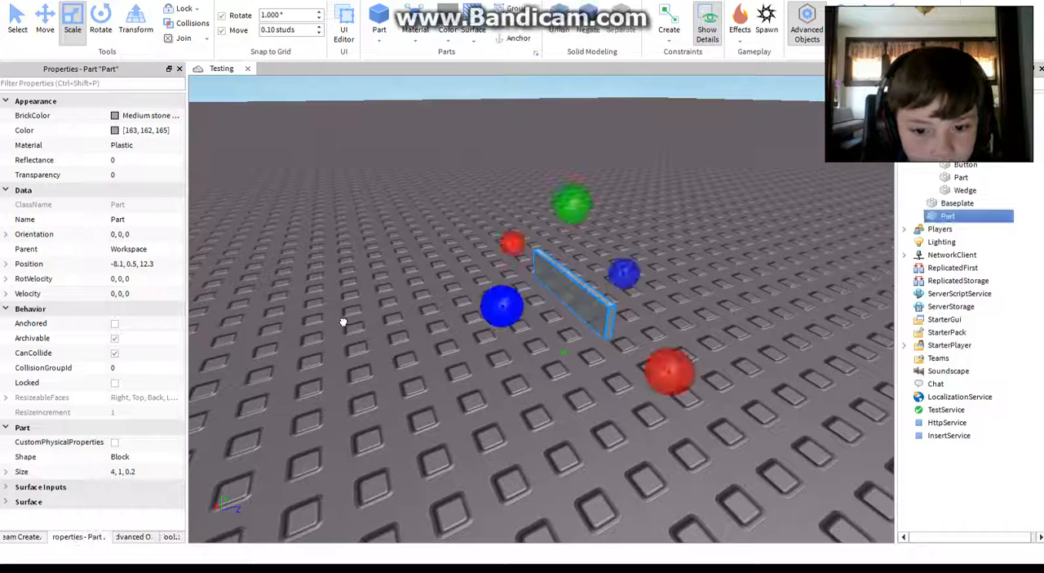
left_click_drag(574, 204, 589, 241)
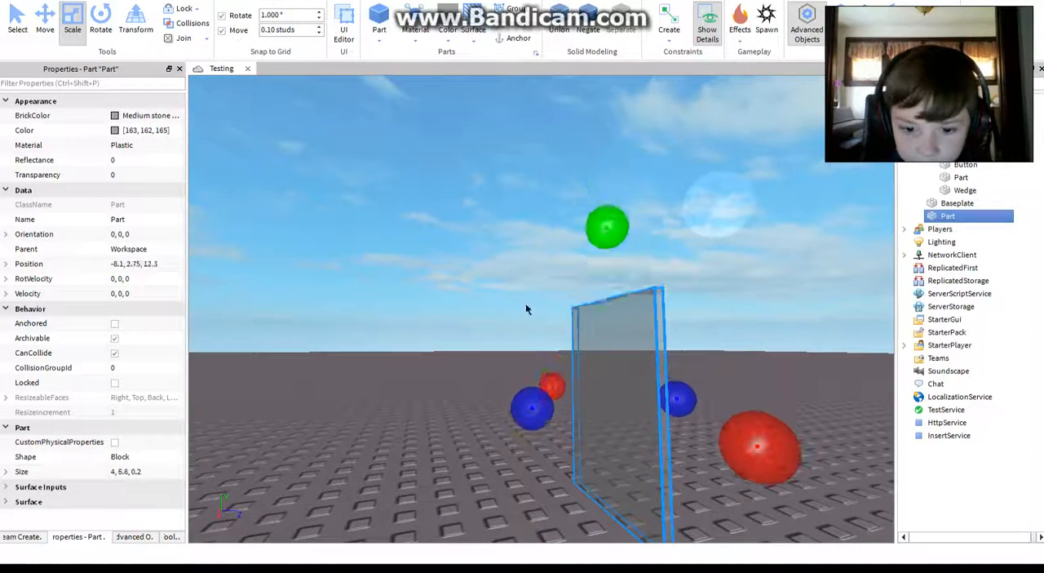
left_click_drag(527, 400, 526, 406)
left_click(521, 214)
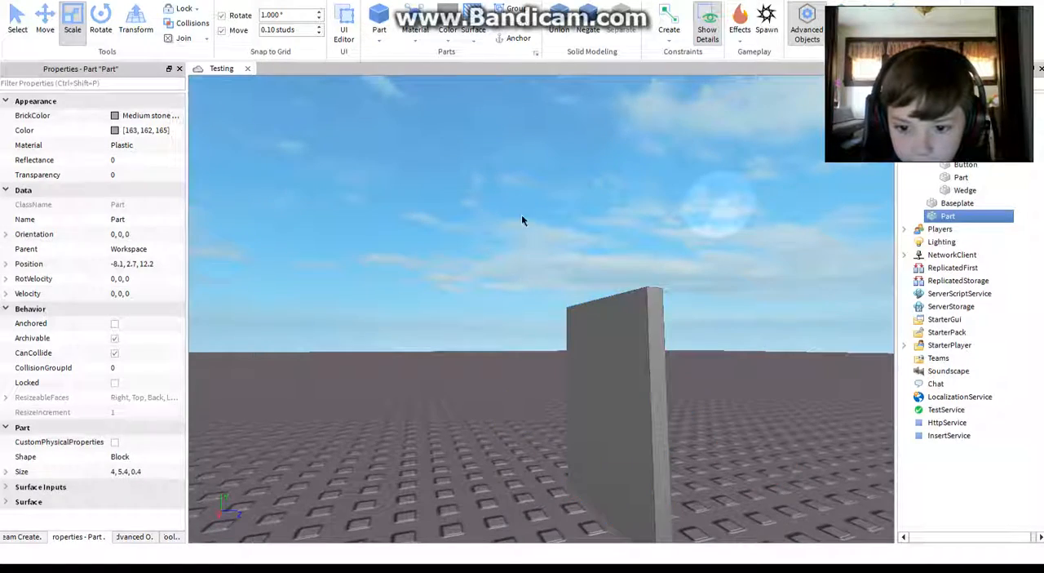
Step: Select the upright wall part and add a Sparkles effect to it
right_click_drag(521, 214, 638, 244)
key("s")
key("d")
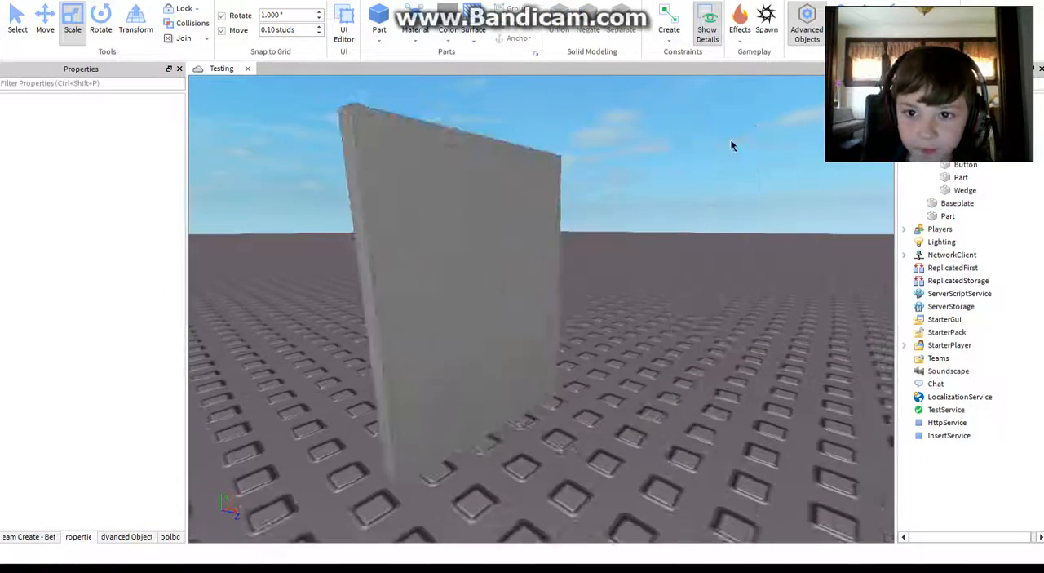
key("s")
left_click(459, 279)
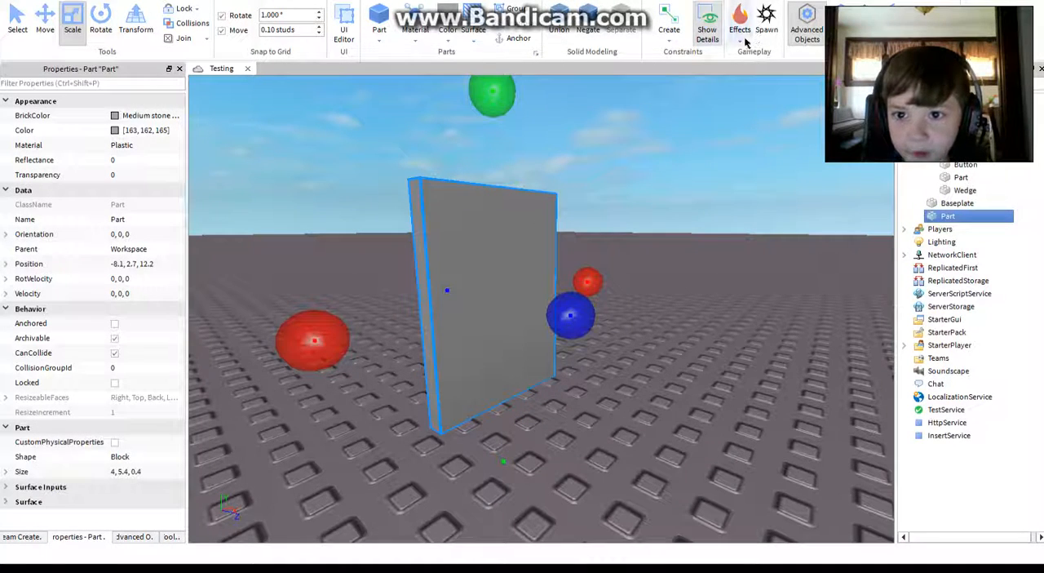
left_click(745, 40)
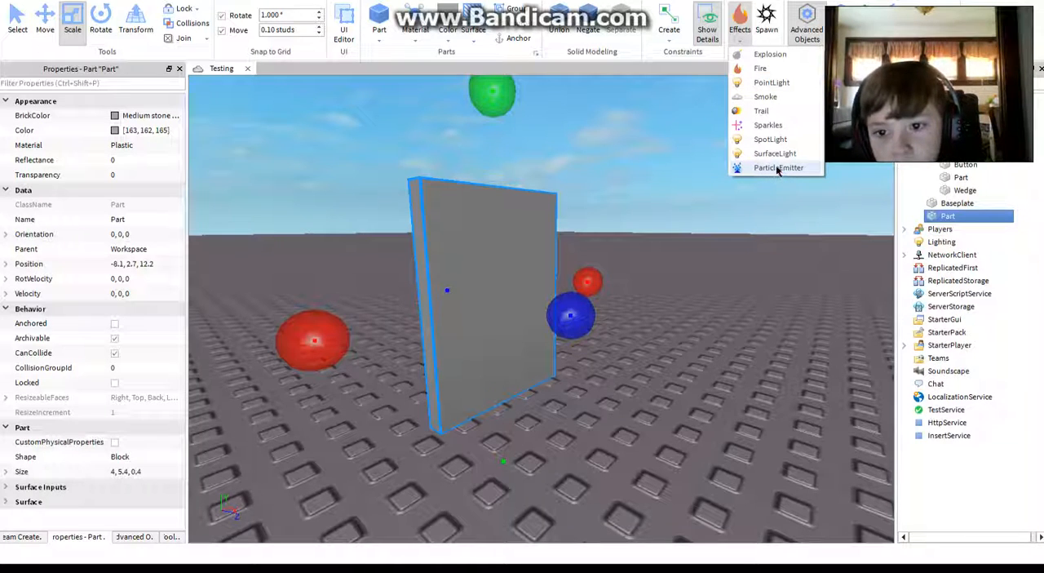
left_click(739, 127)
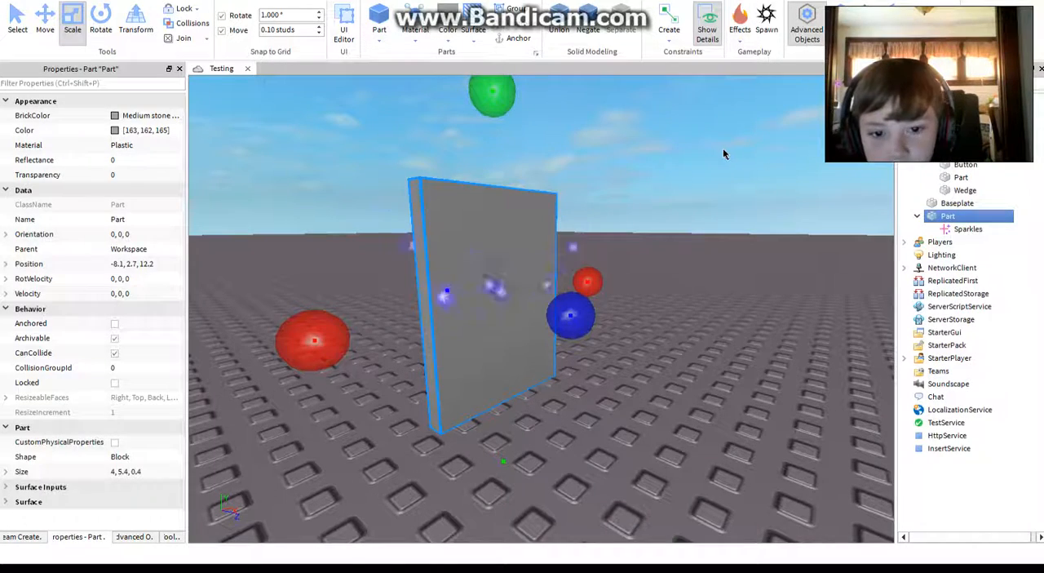
left_click(538, 273)
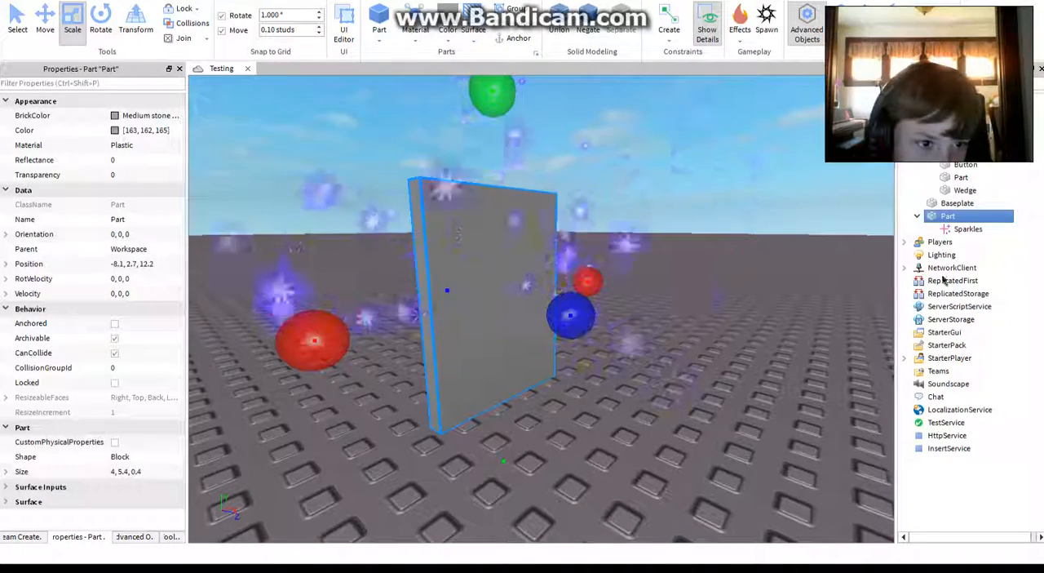
Step: Examine the wall part's child objects and the contents of Players in the Explorer hierarchy
left_click(875, 203)
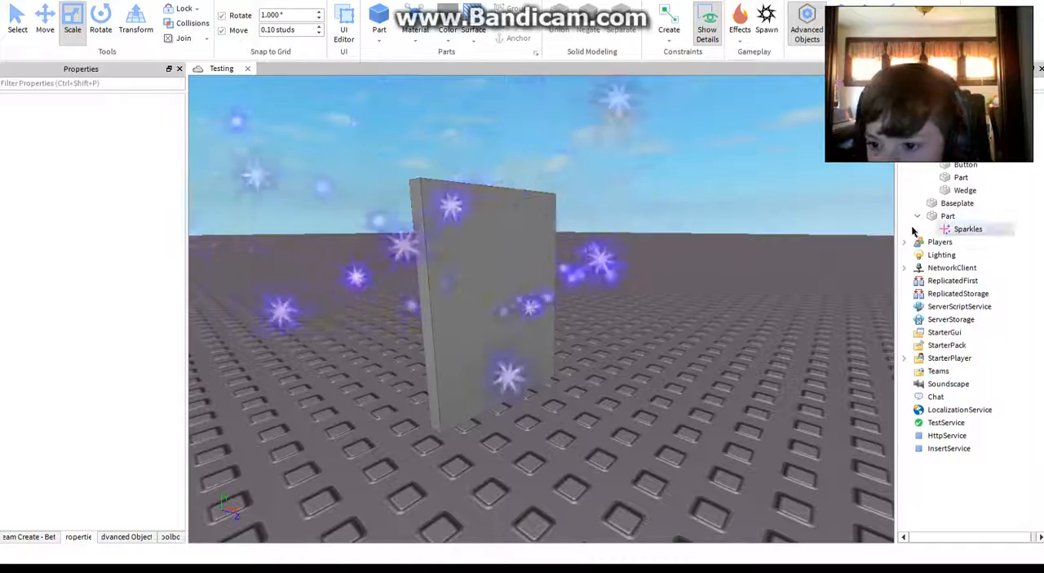
left_click(917, 217)
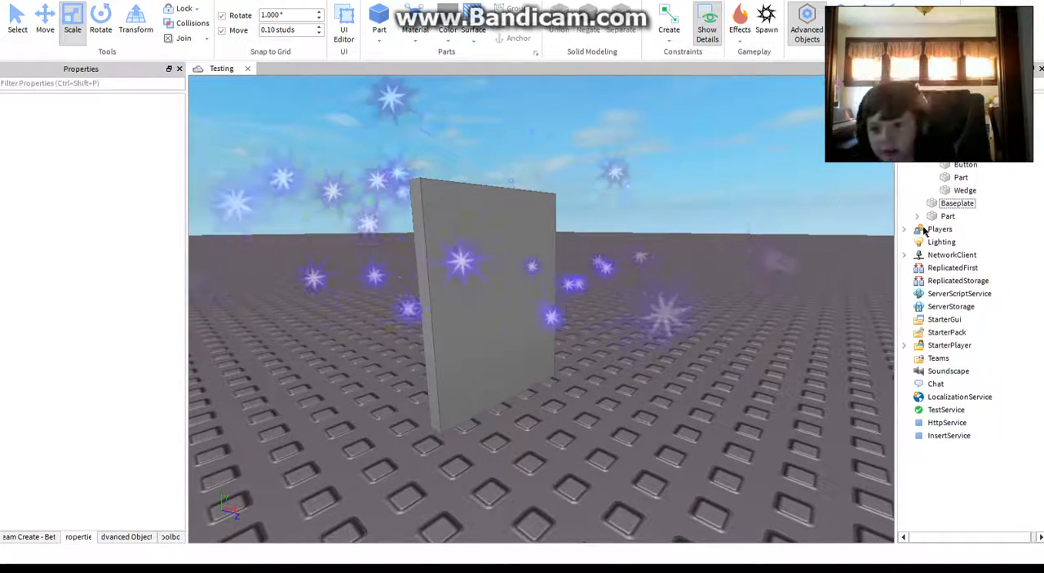
left_click(946, 218)
left_click(946, 219)
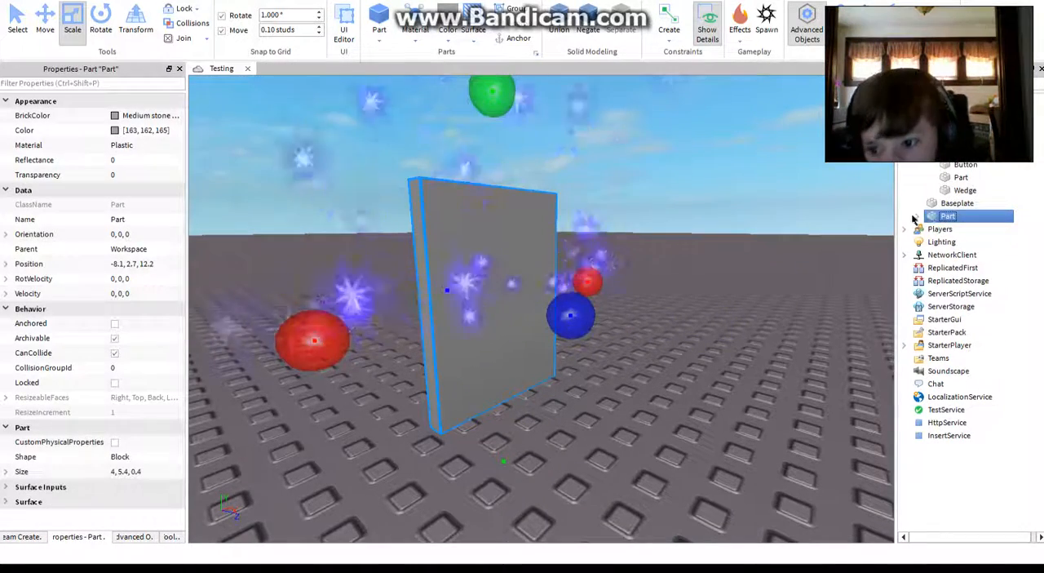
left_click(917, 216)
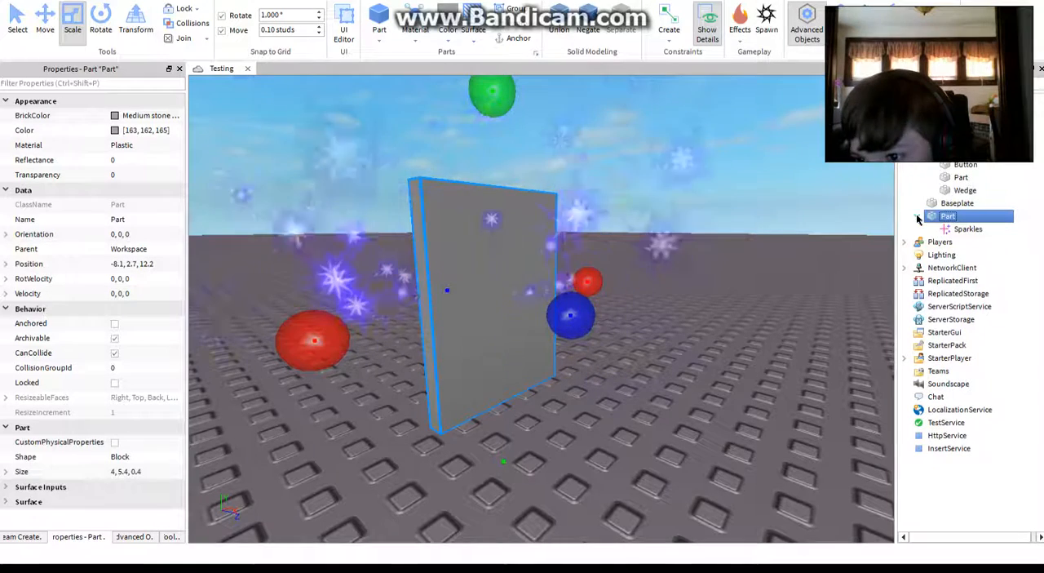
left_click(904, 241)
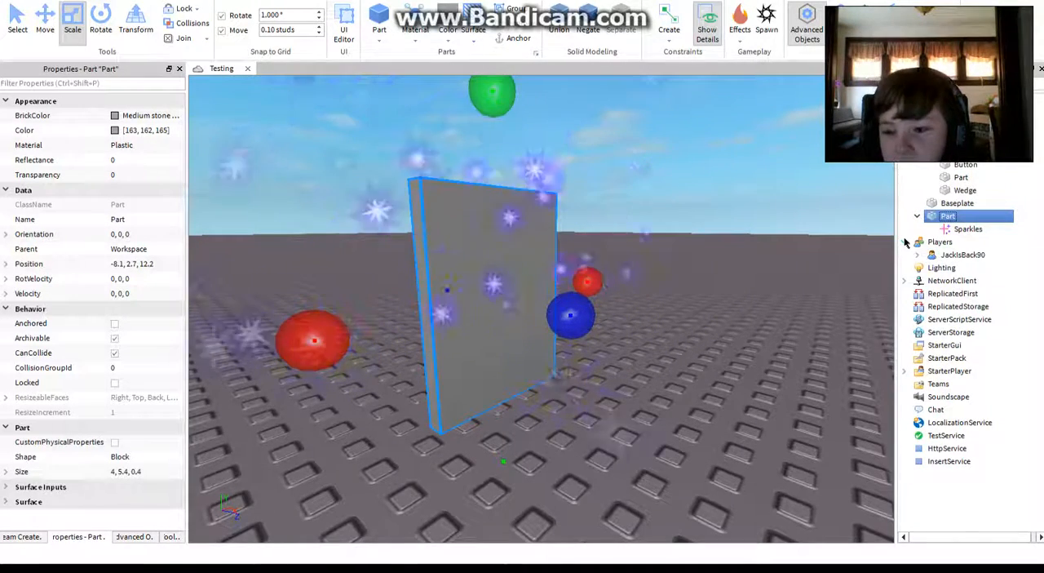
left_click(956, 255)
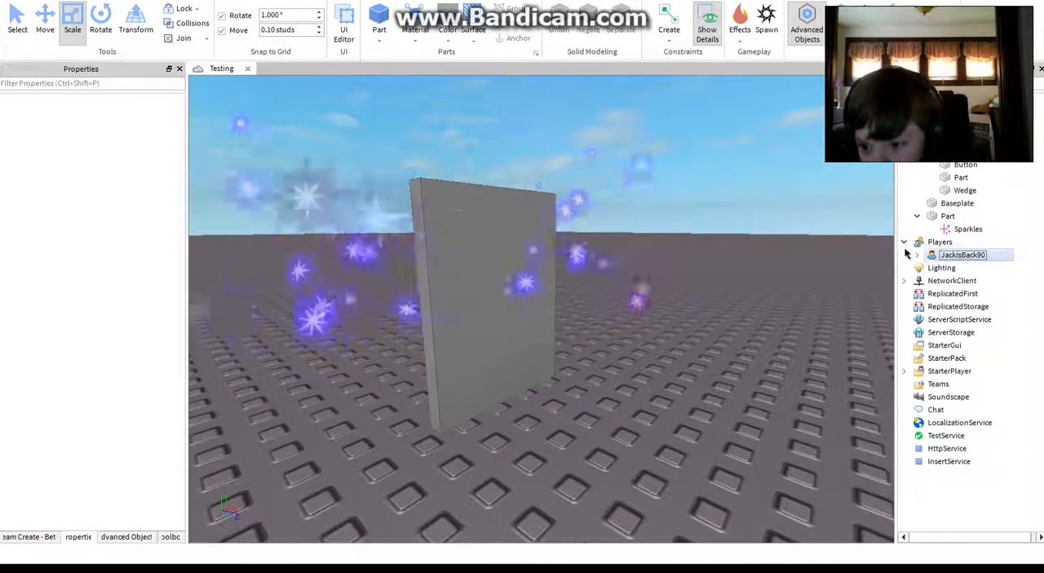
Step: Set the wall's Sparkles SparkleColor to red [255, 32, 12]
left_click(968, 228)
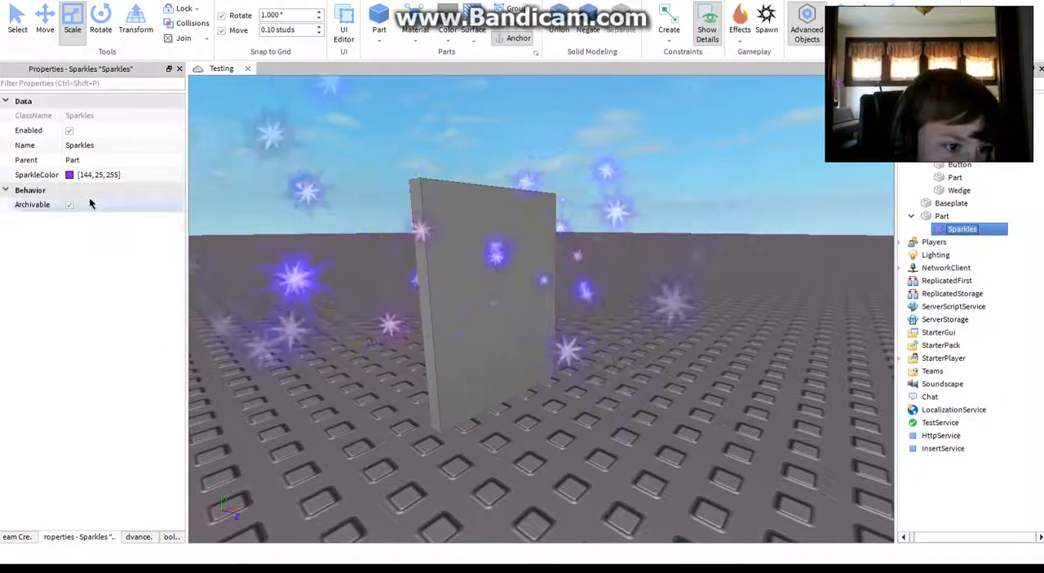
left_click(90, 174)
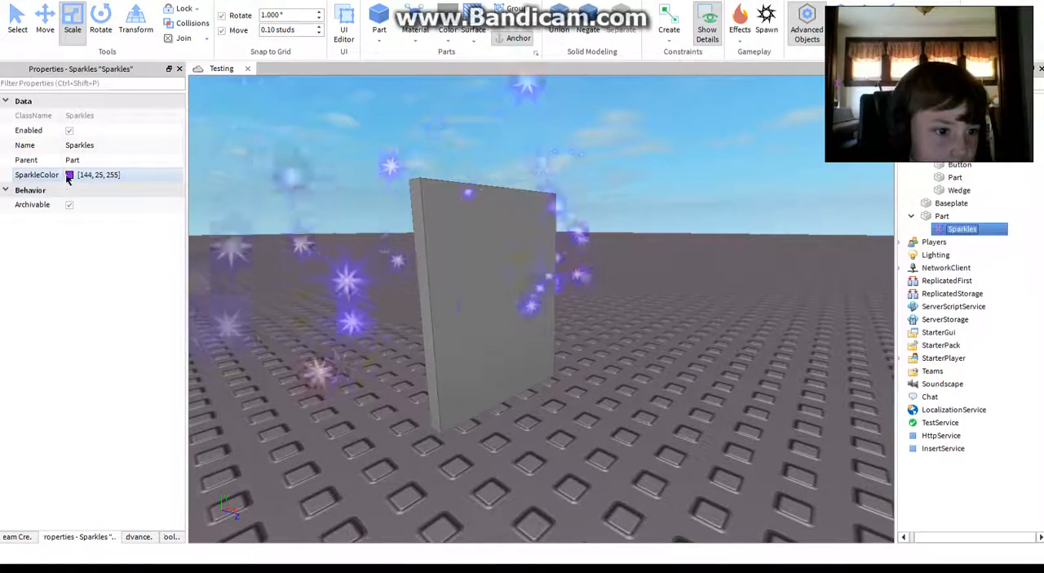
left_click(69, 174)
left_click_drag(421, 148, 685, 192)
left_click(837, 230)
left_click_drag(875, 257, 917, 209)
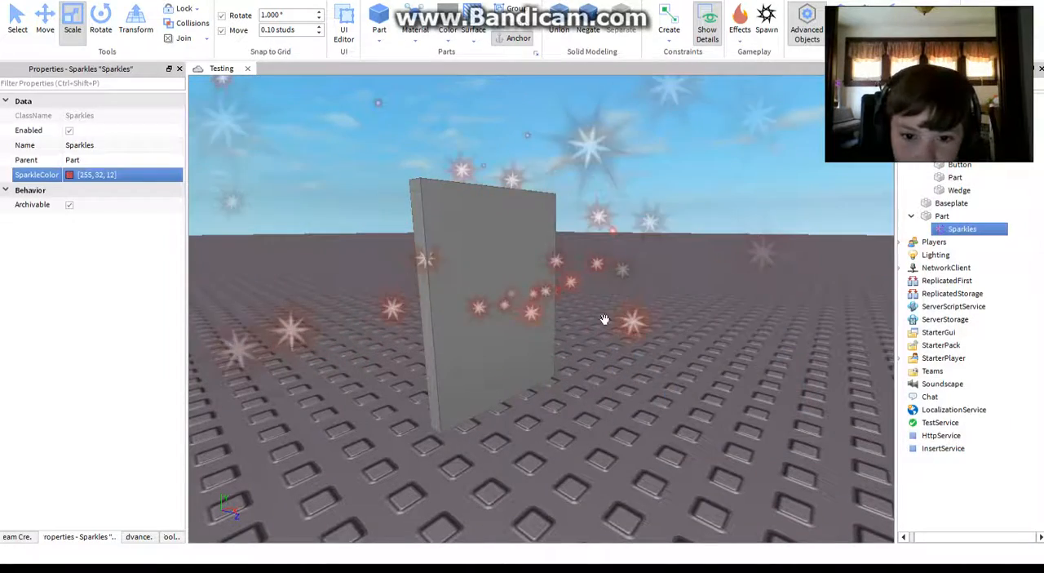
Step: Move the sparkling wall across the baseplate to position -6.8, 2.7, 14.8
left_click(604, 319)
left_click_drag(519, 320, 692, 338)
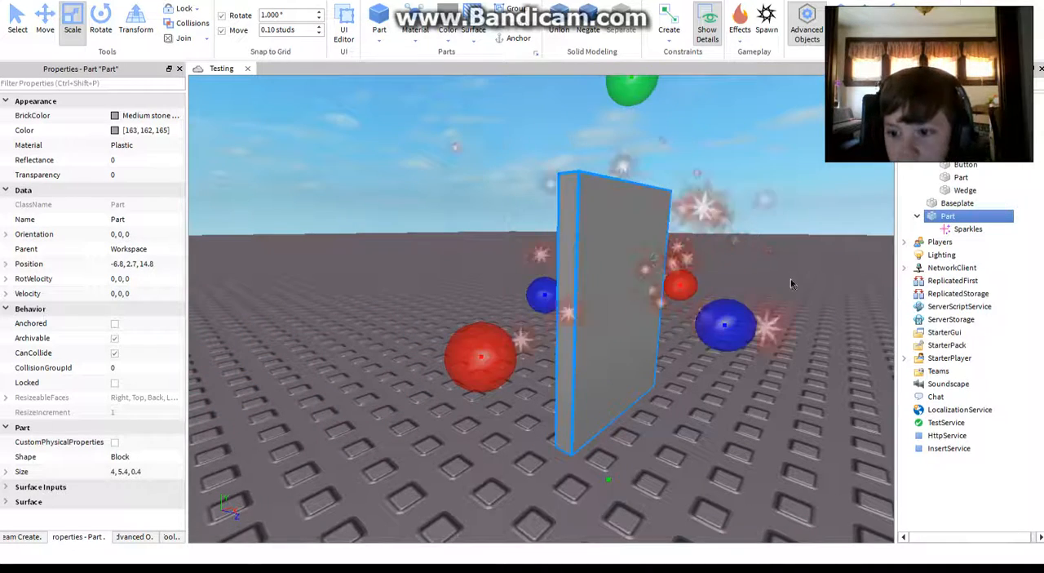
Step: Delete the Sparkles effect from the wall part and add a Fire effect to the wall instead
left_click(945, 232)
key("Delete")
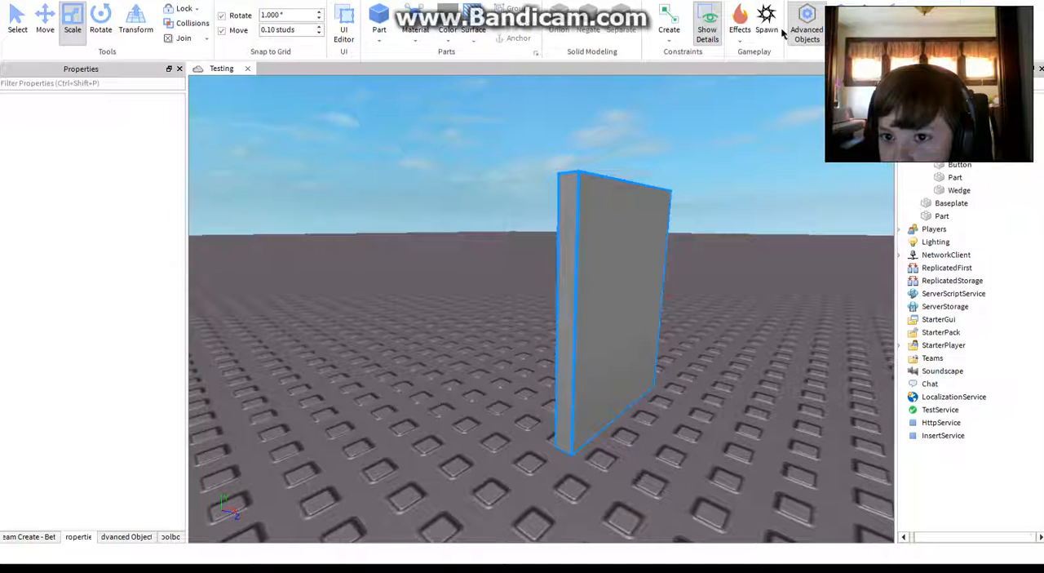
left_click(739, 24)
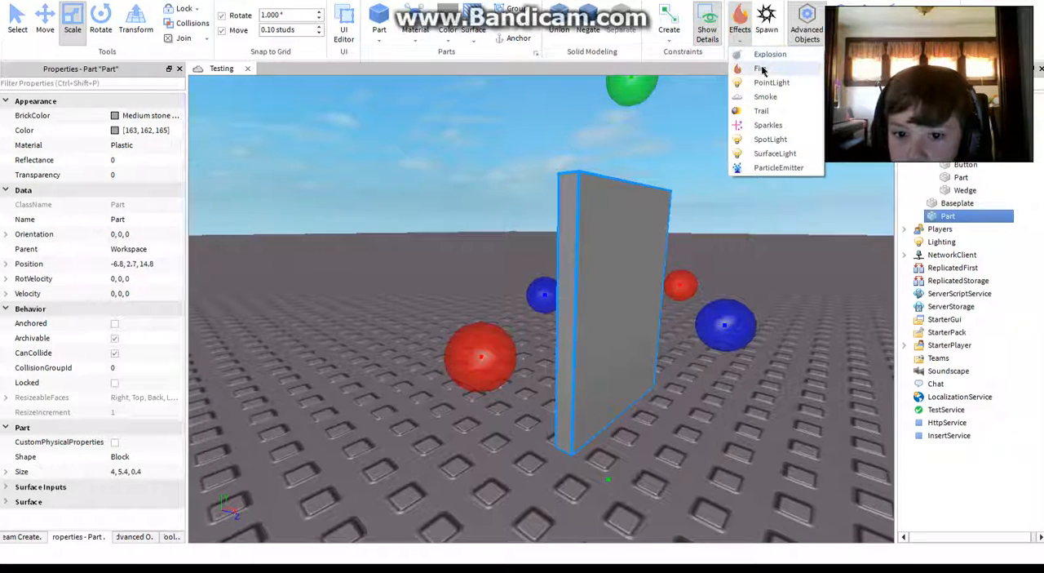
left_click(761, 69)
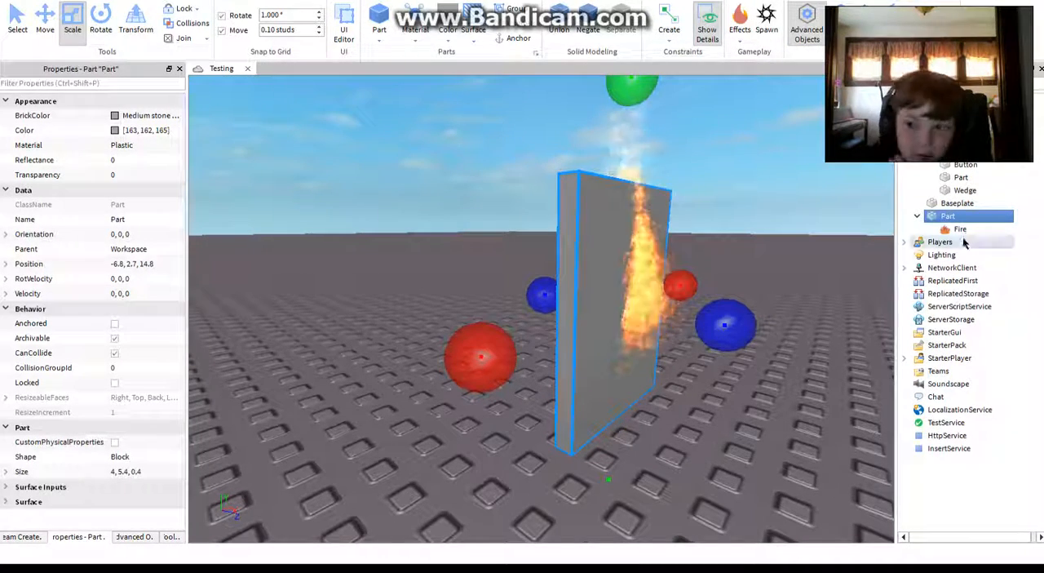
Step: Set the Color of the wall's Fire effect to pink [255, 0, 127]
left_click(958, 229)
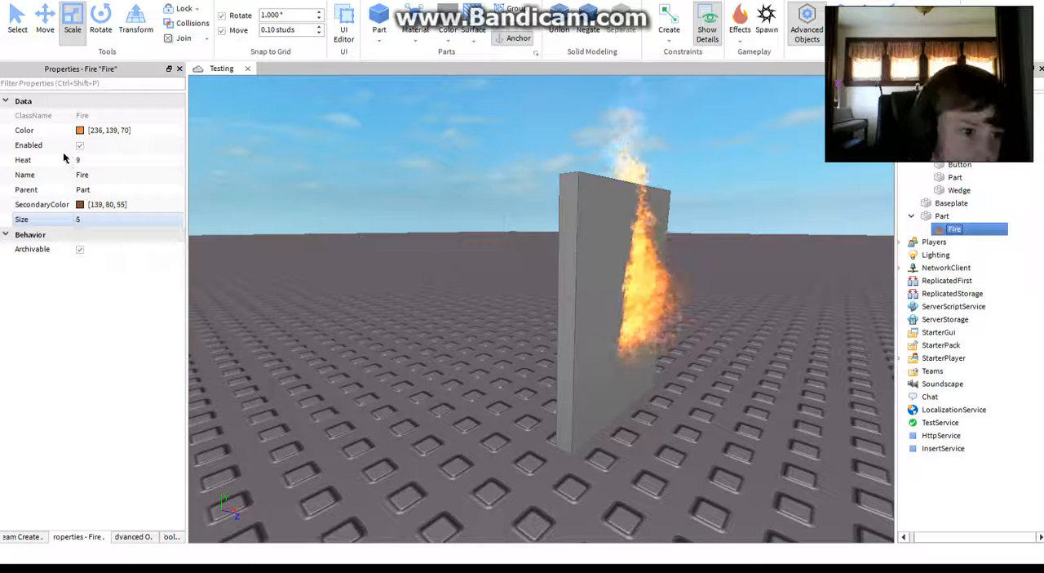
left_click(79, 129)
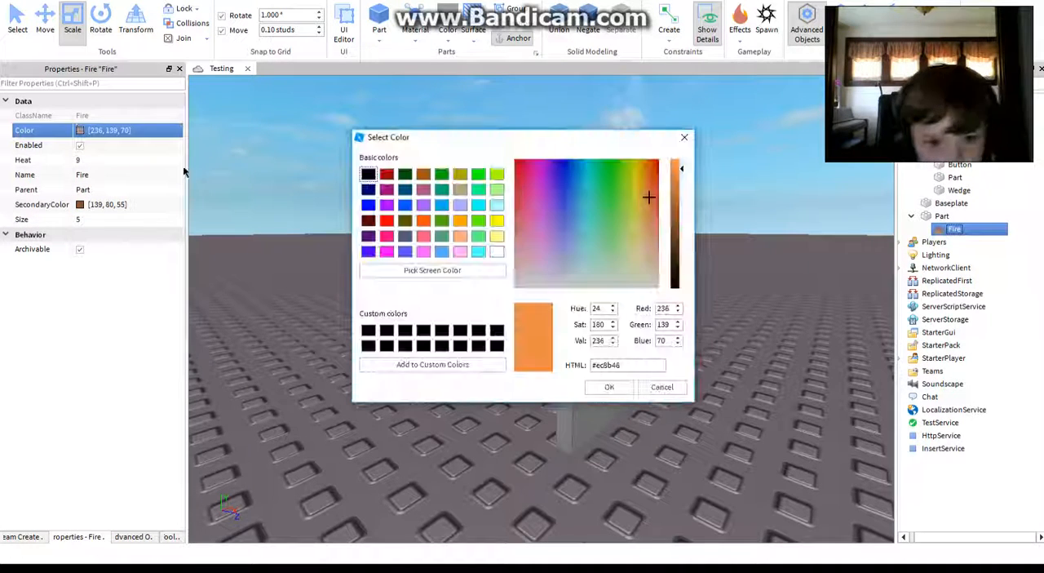
left_click(386, 237)
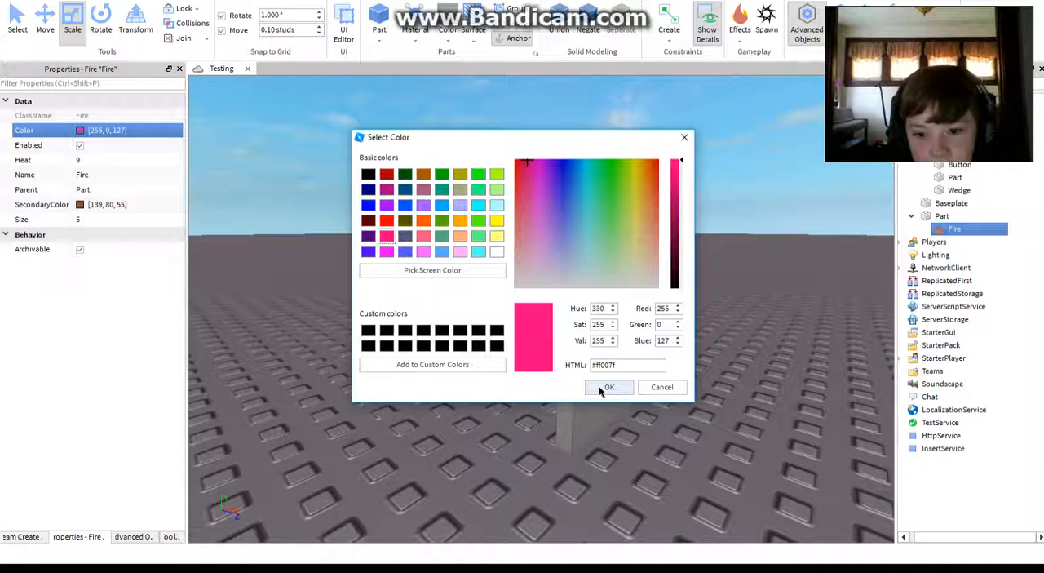
left_click(608, 386)
Step: Set the Fire effect's SecondaryColor to green [85, 255, 0] and deselect it
right_click_drag(648, 354, 637, 341)
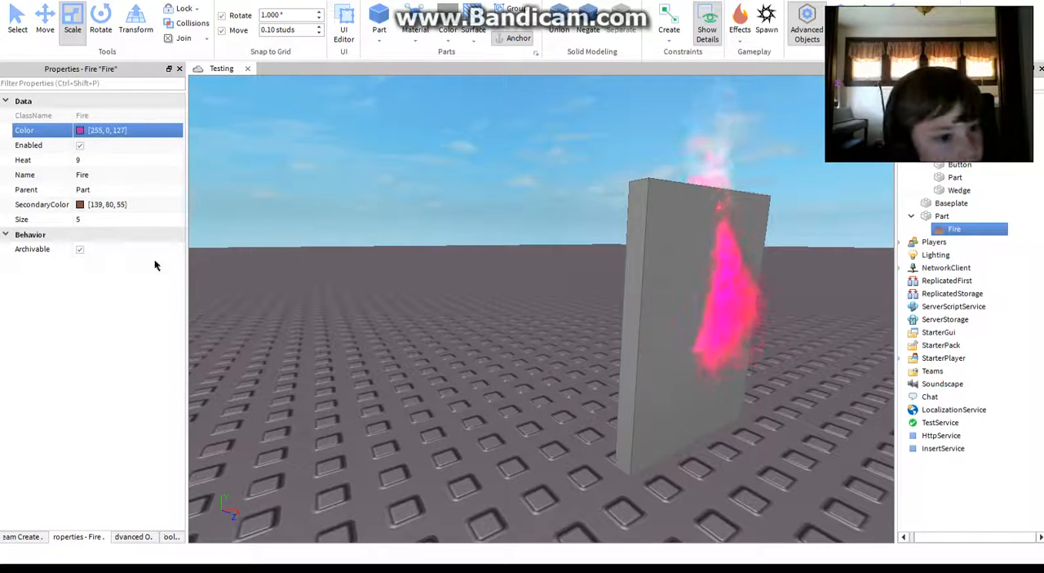
left_click(106, 204)
left_click(81, 204)
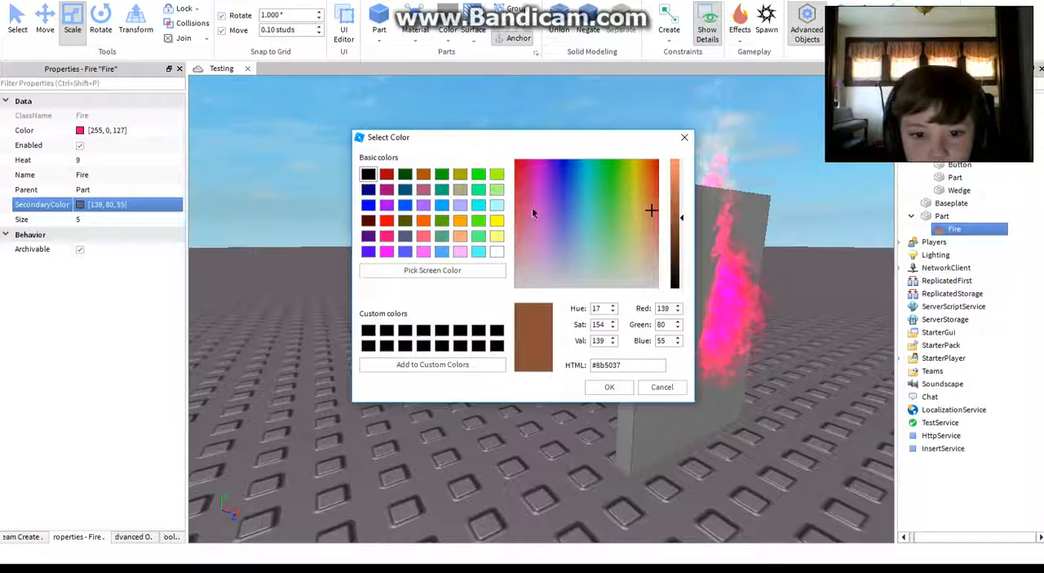
left_click(479, 220)
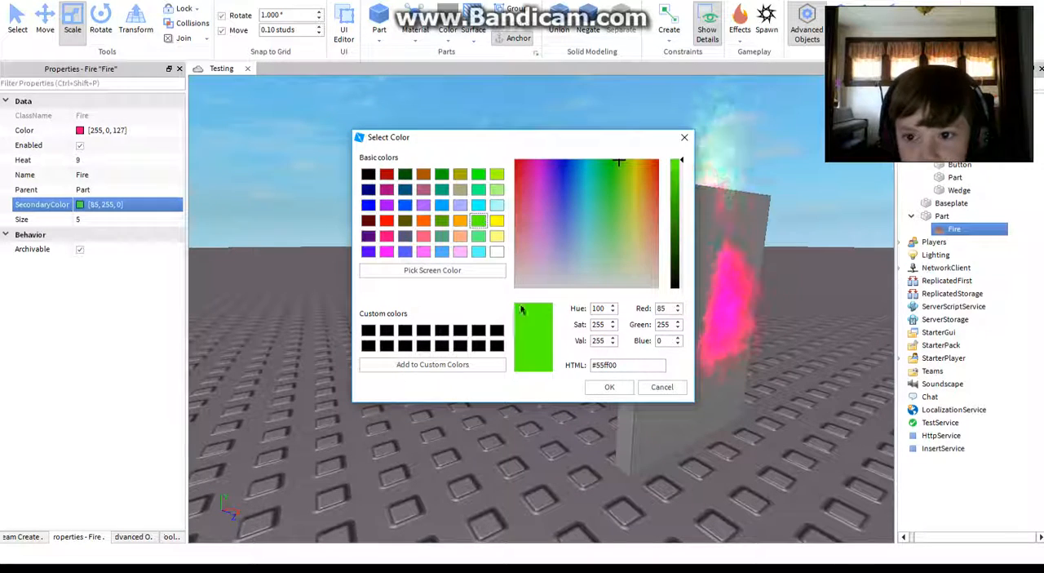
left_click(603, 391)
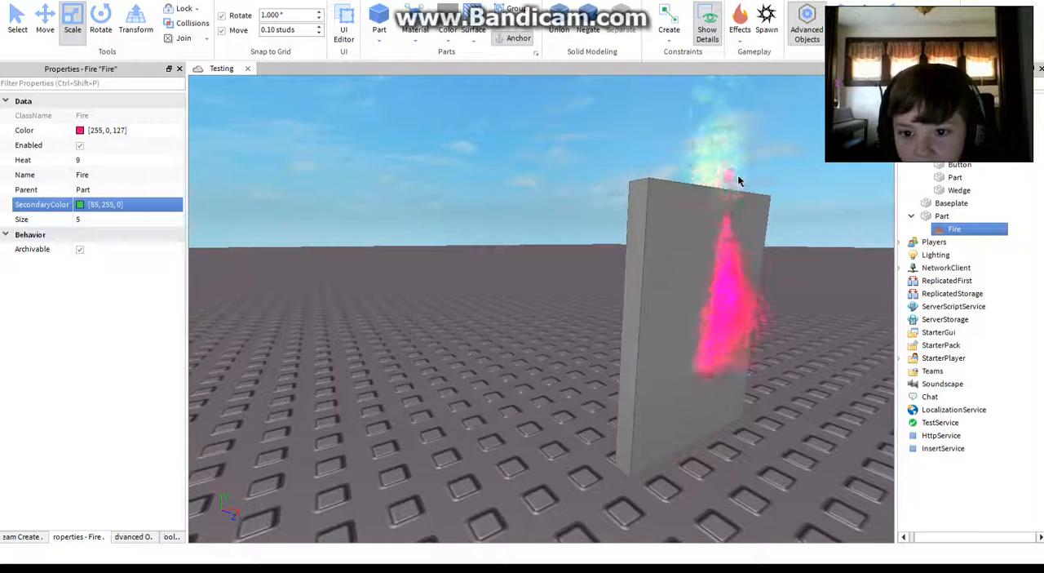
left_click(320, 204)
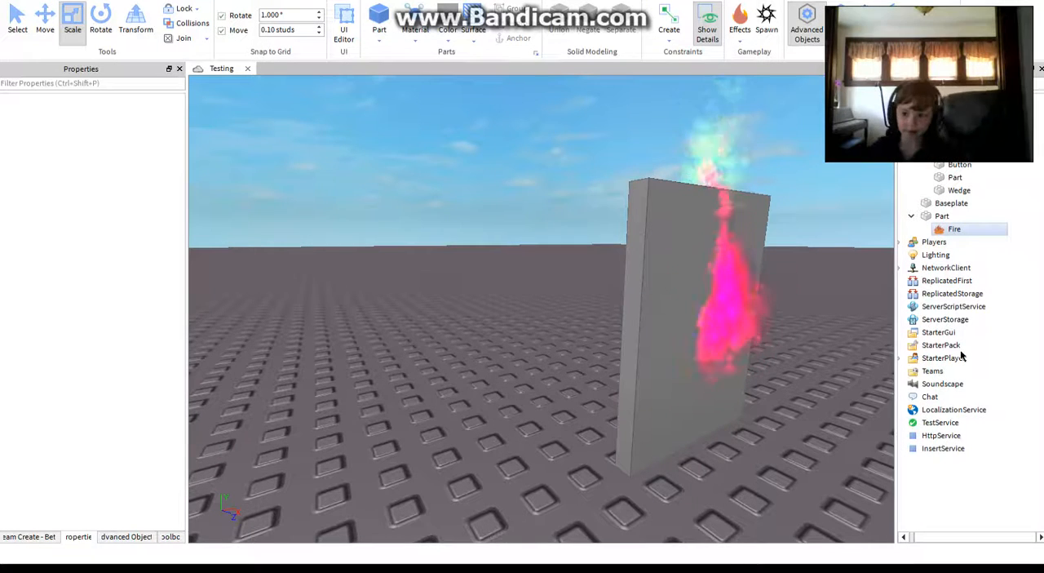
Step: Select the wall's Fire effect again and set its Size to 30
left_click(688, 304)
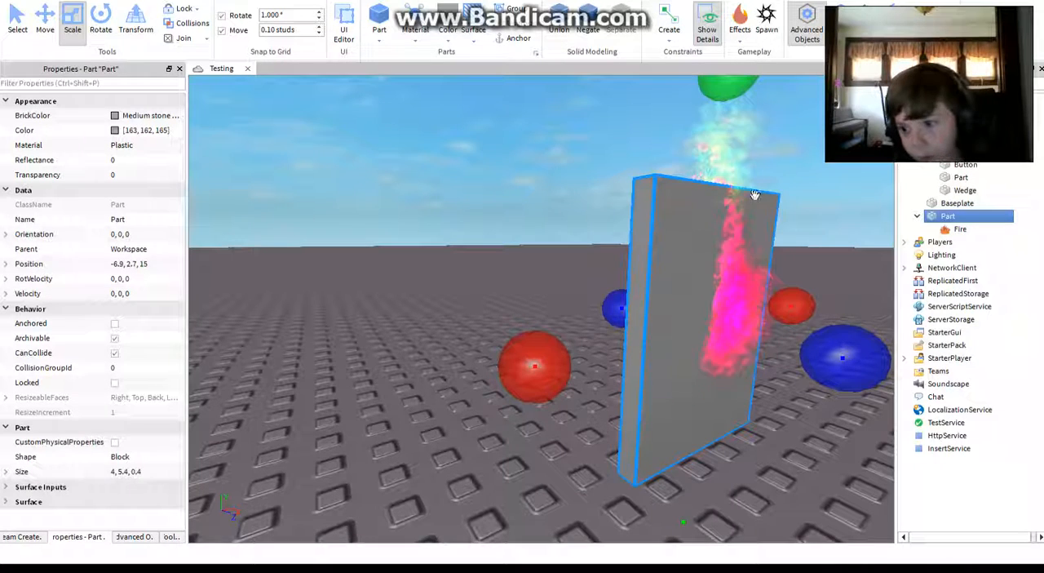
left_click(906, 194)
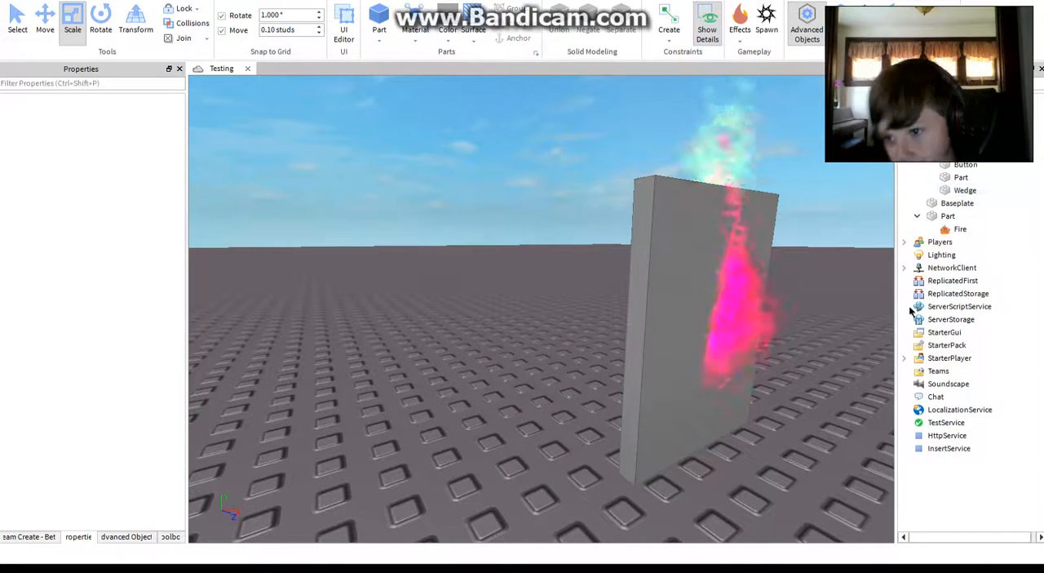
left_click(991, 230)
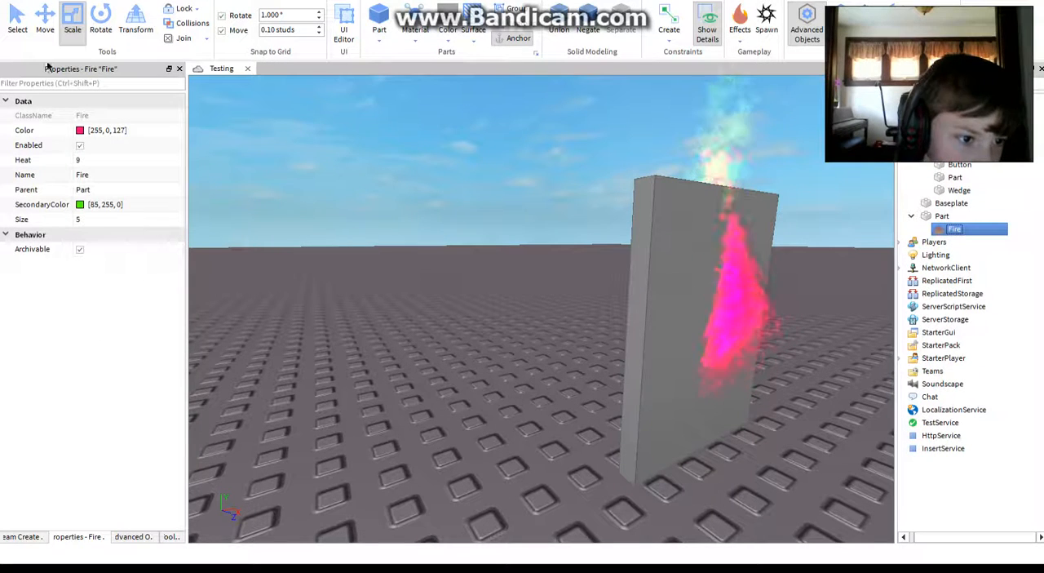
left_click(136, 219)
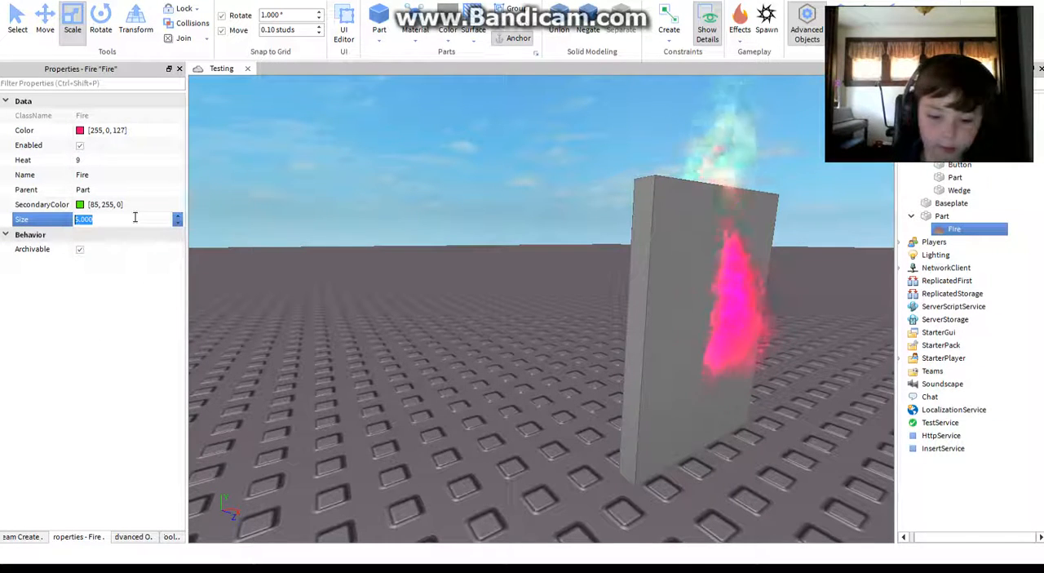
key("Return")
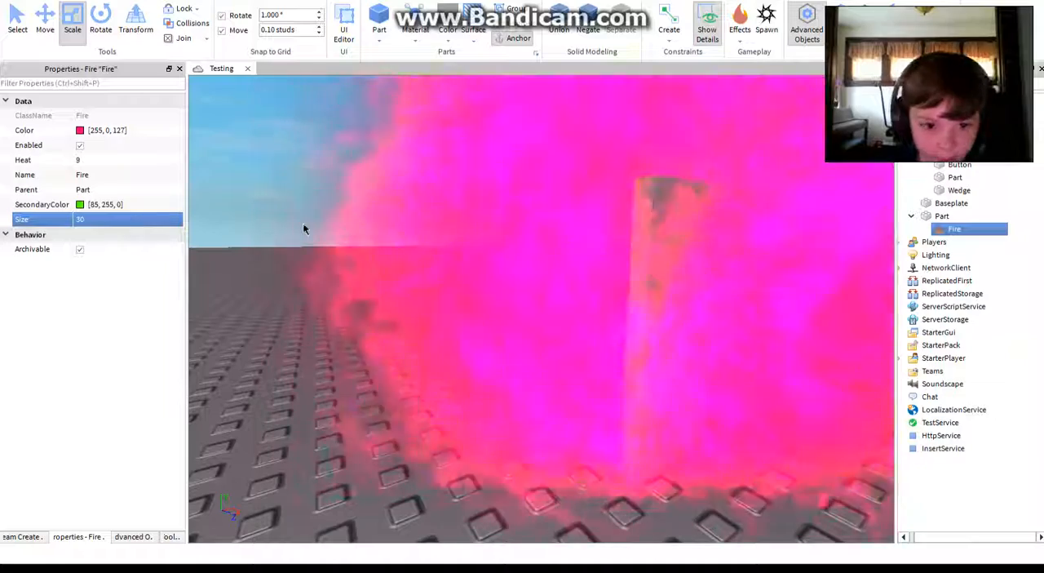
Step: Set the Heat of the wall's Fire effect to 0
left_click(303, 224)
scroll(303, 225, "down", 5)
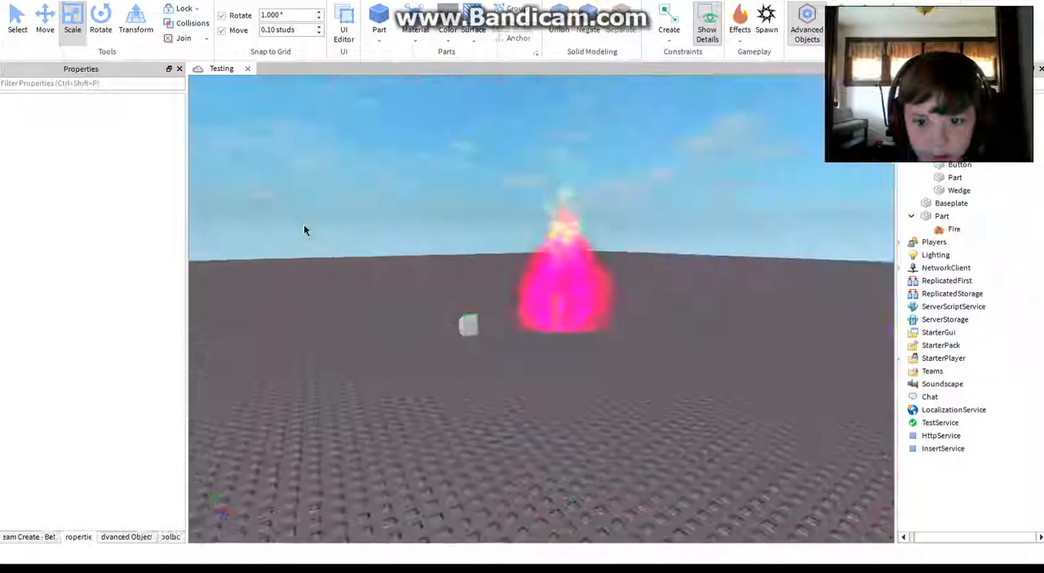
left_click(946, 230)
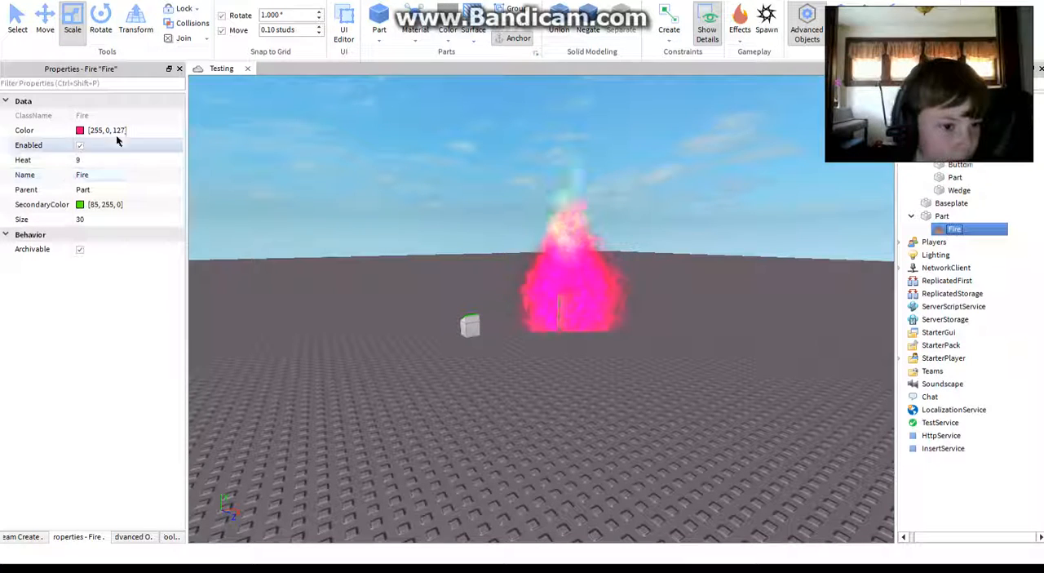
left_click(90, 160)
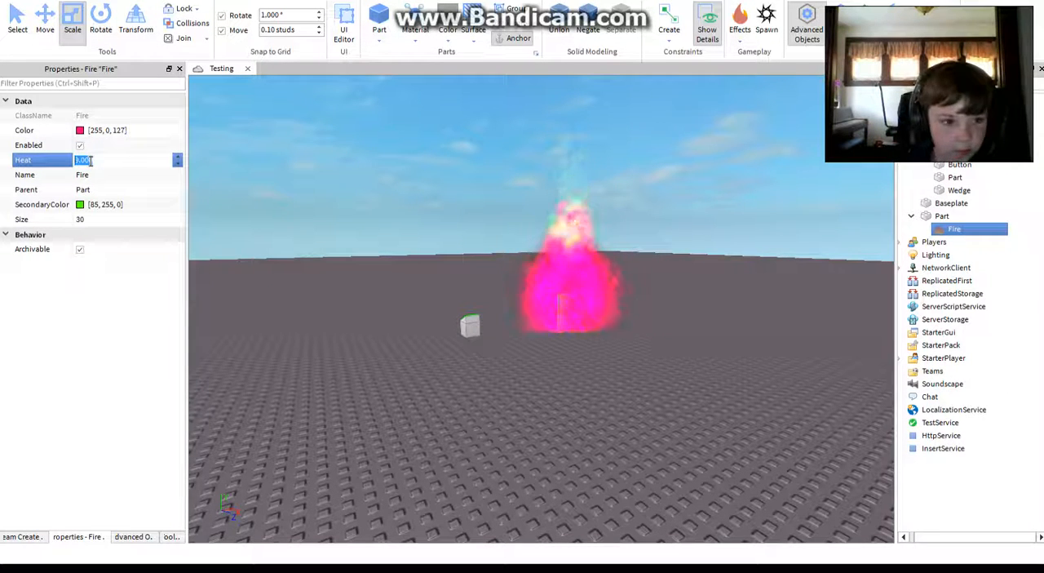
type("0")
key("Return")
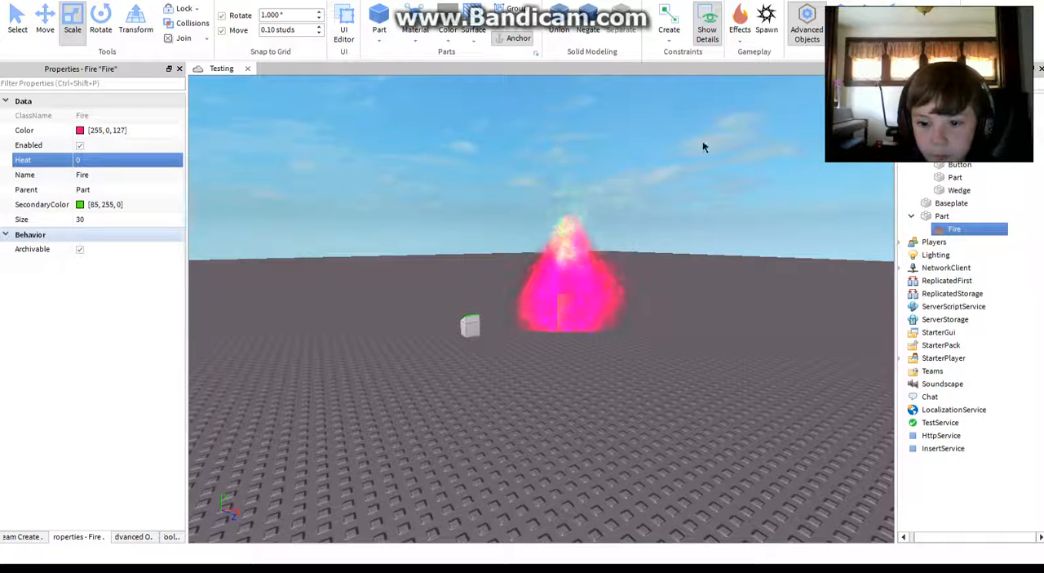
Step: Delete the burning wall part together with its Fire effect
left_click(600, 294)
left_click(559, 321)
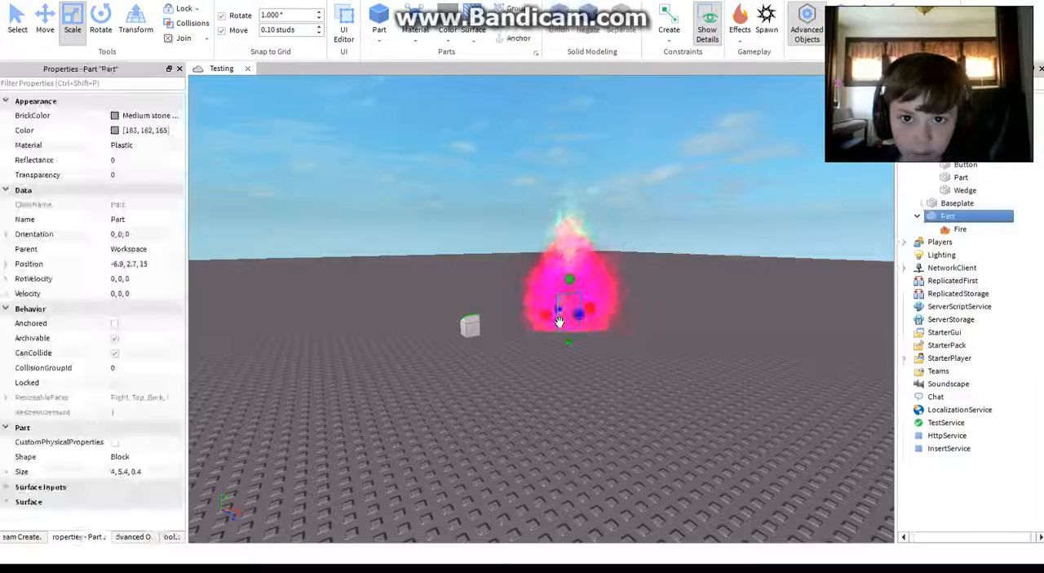
key("Delete")
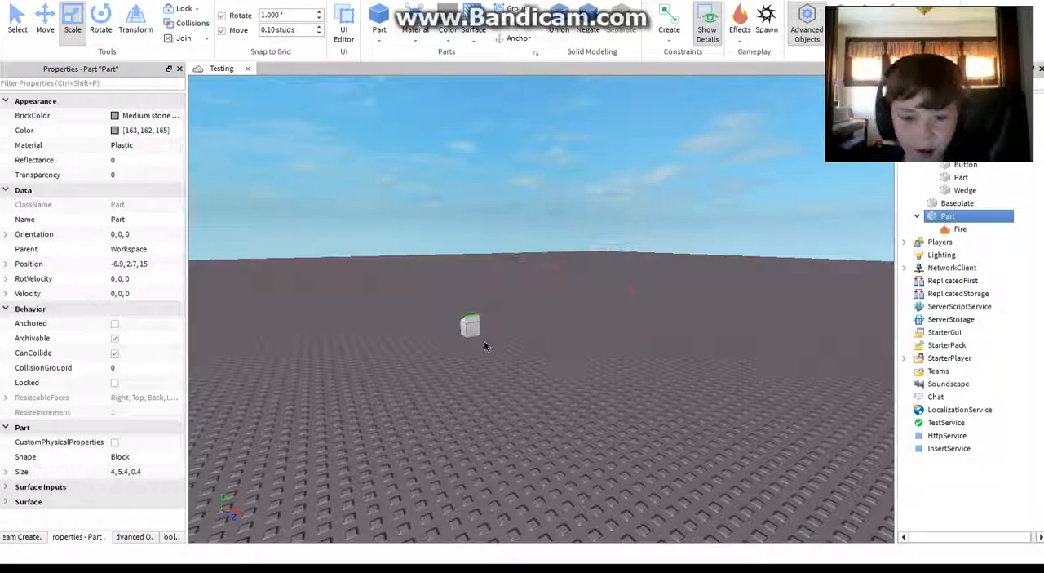
Step: Select the grouped button stand model and delete it from the baseplate
mouse_move(560, 357)
left_mouse_down()
mouse_move(431, 324)
mouse_move(592, 352)
left_mouse_up()
key("w")
right_click_drag(592, 352, 432, 355)
key("a")
left_click_drag(562, 383, 388, 279)
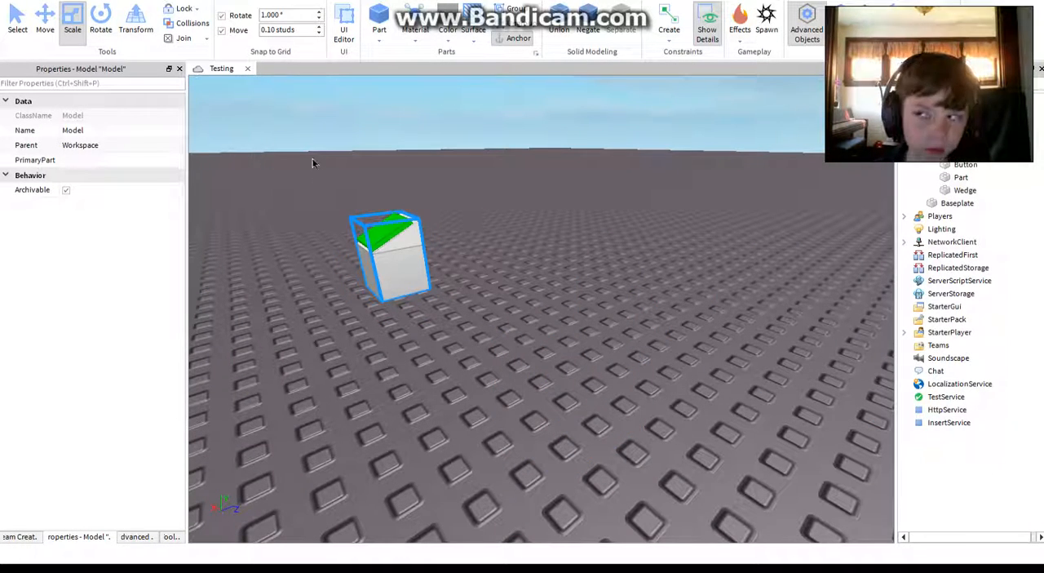
key("Delete")
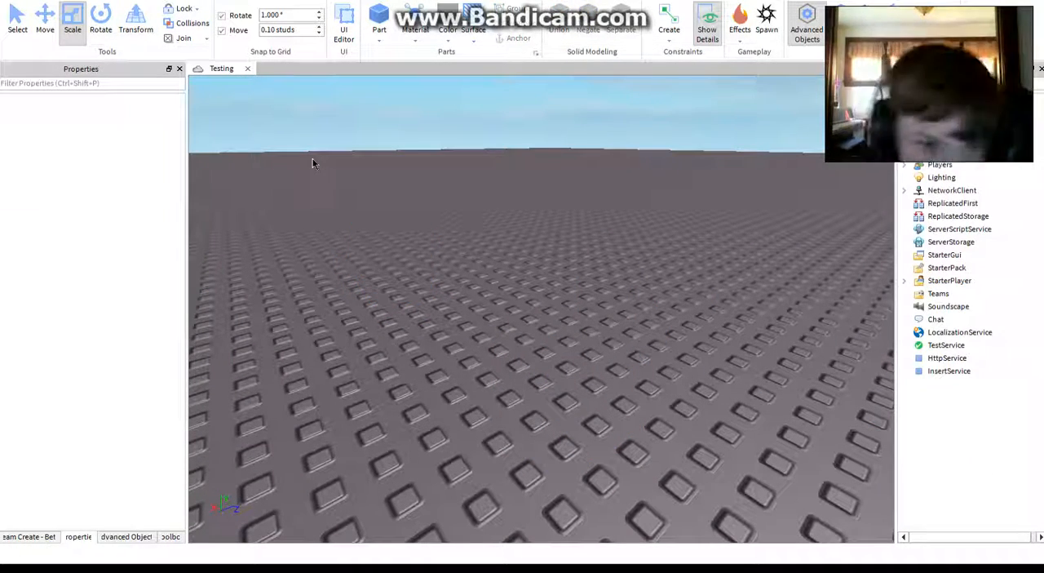